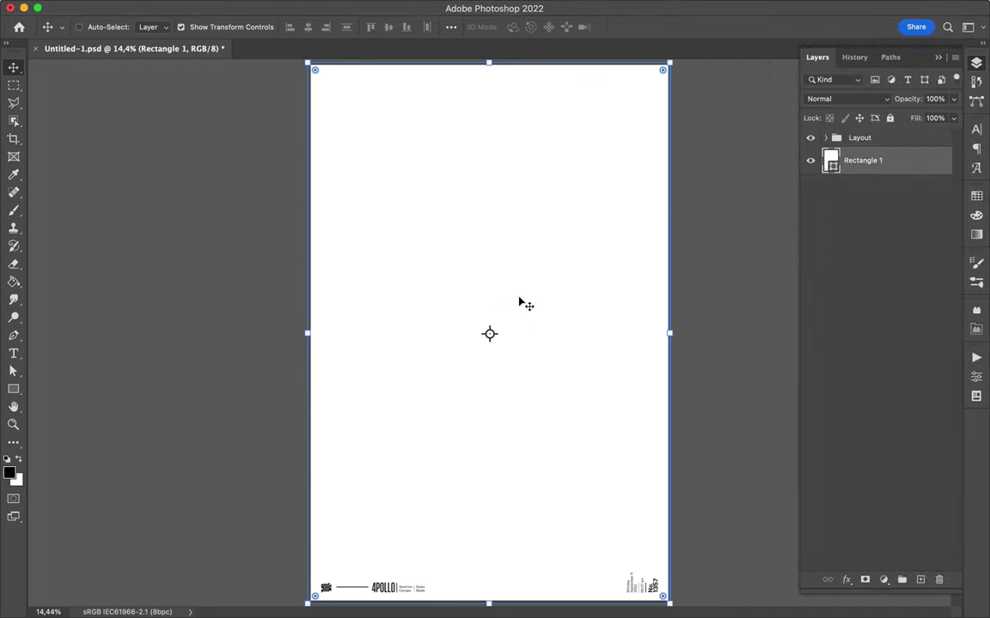
Commit the handwriting tag and place the 32 - Character sculpture image on the poster.
key("Return")
left_click(761, 259)
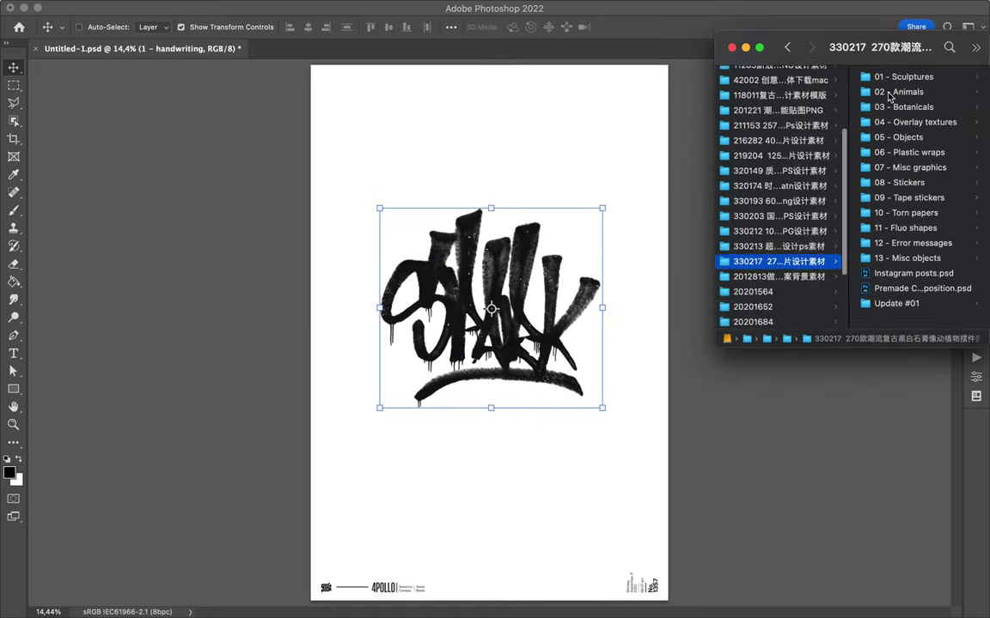
left_click(906, 75)
left_click(765, 228)
key("Down")
key("Down")
key("Down")
key("Down")
key("Down")
key("Down")
key("Down")
key("Down")
key("Down")
key("Down")
key("Down")
key("Down")
key("Down")
key("Down")
key("Down")
key("Down")
key("Down")
key("Down")
key("Down")
key("Down")
left_click_drag(758, 321, 537, 331)
key("Return")
Move the sculpture head up-left behind the graffiti and scale both layers down together.
mouse_move(720, 211)
left_mouse_down()
mouse_move(621, 210)
mouse_move(740, 128)
mouse_move(625, 200)
mouse_move(481, 211)
mouse_move(464, 232)
left_mouse_up()
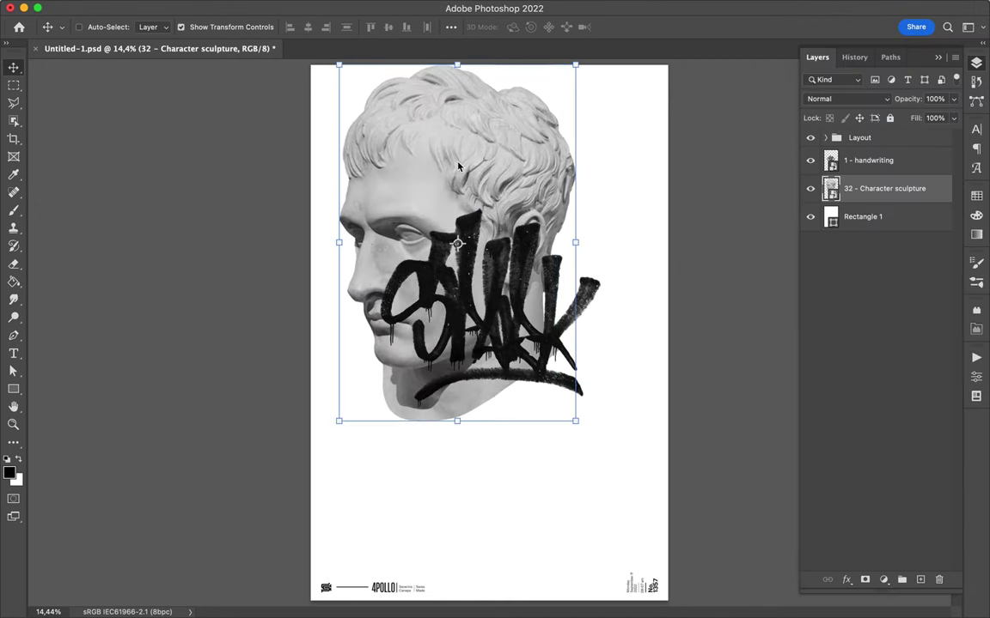
scroll(673, 230, "down", 1)
left_click_drag(673, 229, 511, 208)
left_click(867, 160)
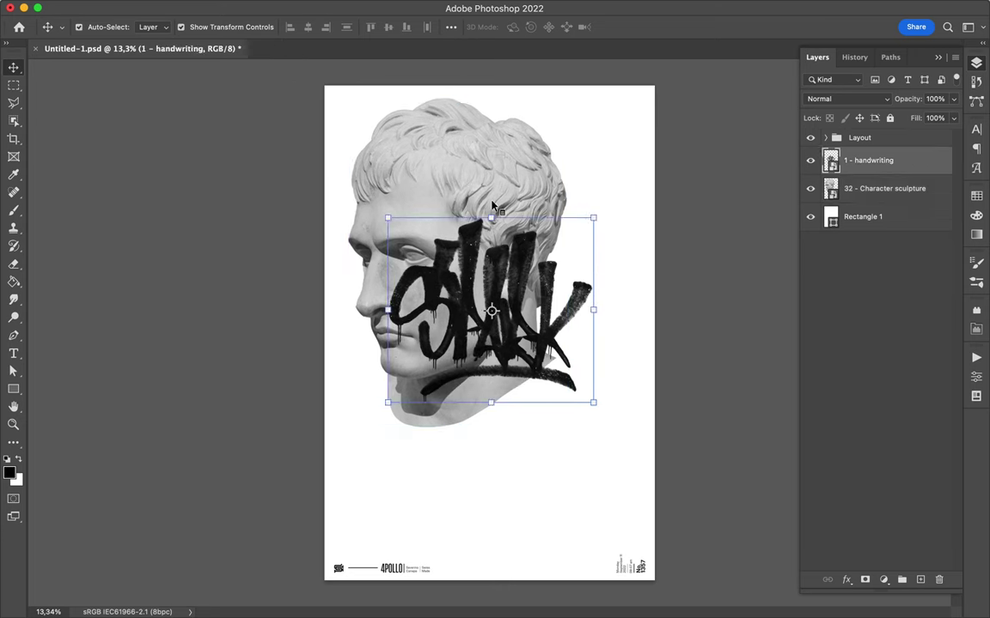
left_click(884, 189, "shift")
left_click_drag(347, 97, 369, 127)
Place the 24 - animal image from the Animals folder in the bottom-right corner.
left_click(393, 592)
left_click(782, 92)
scroll(911, 215, "down", 3)
left_click(902, 225)
key("Down")
key("Down")
key("Down")
key("Down")
mouse_move(742, 286)
left_mouse_down()
mouse_move(587, 490)
mouse_move(599, 521)
mouse_move(595, 506)
mouse_move(590, 563)
left_mouse_up()
key("Return")
key("ctrl+t")
key("Return")
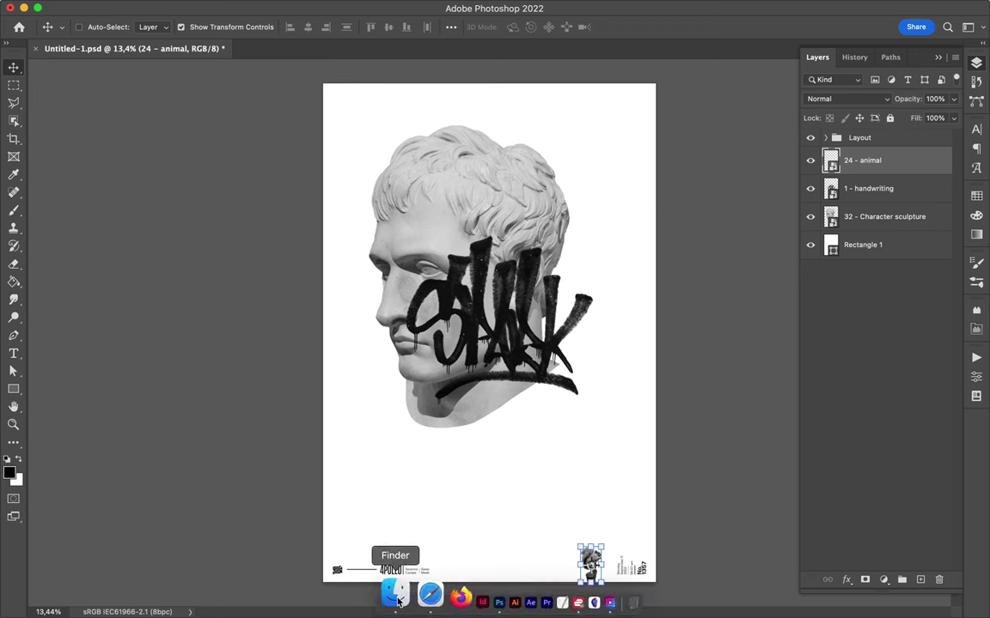
Place 4 - Error messages.png from the Error messages folder and move the Reload graphic onto the head.
left_click(394, 593)
left_click(746, 182)
left_click(893, 287)
key("Up")
key("Up")
key("Up")
key("Up")
key("Up")
key("Up")
key("Up")
key("Up")
key("Up")
key("Up")
key("Up")
key("Up")
key("Up")
key("Up")
key("Left")
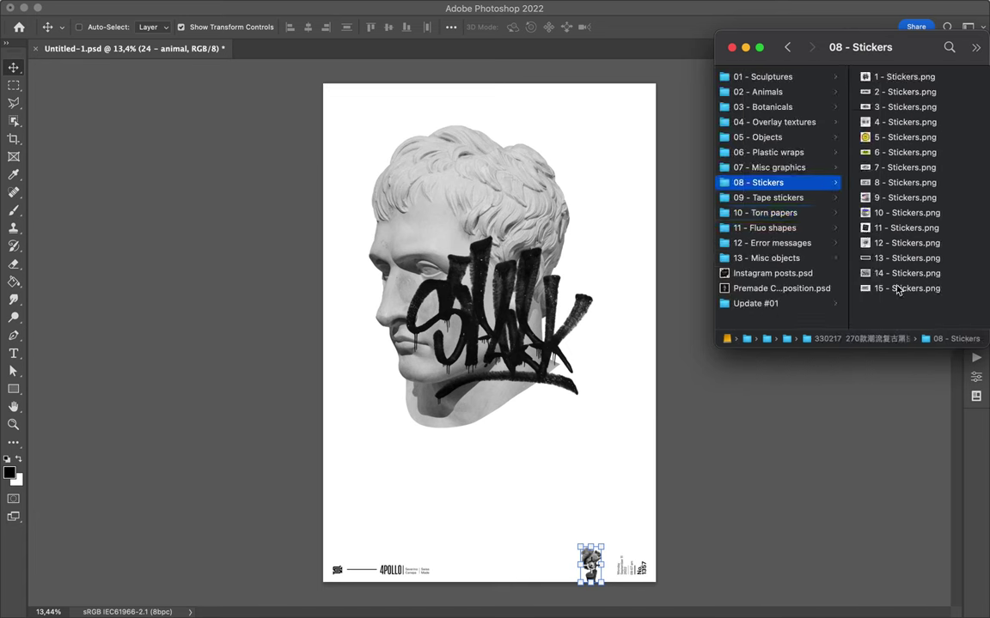
key("Down")
key("Down")
left_click(793, 242)
left_click_drag(911, 122, 574, 192)
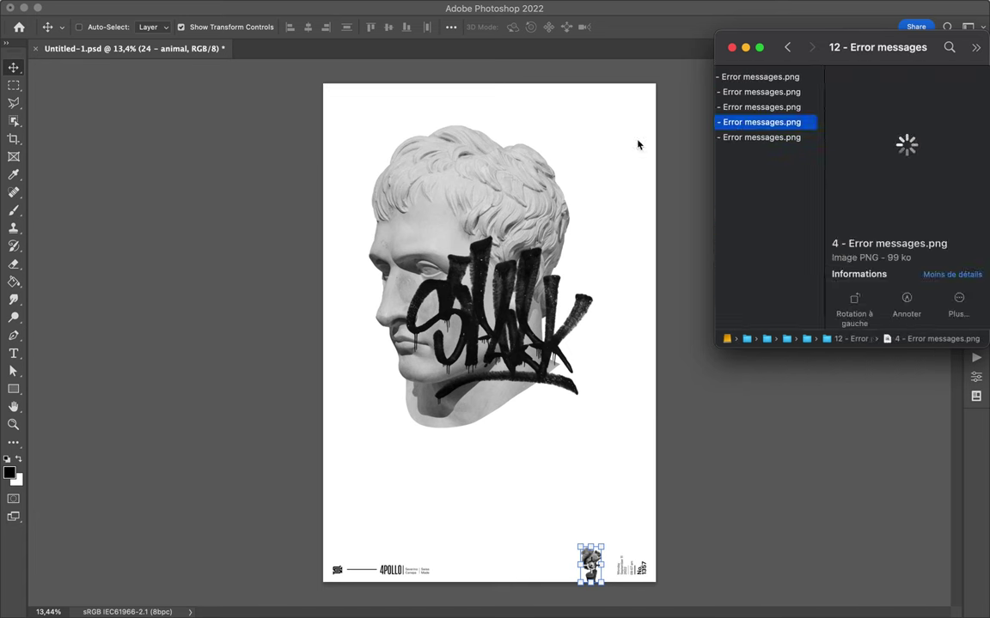
mouse_move(503, 333)
left_mouse_down()
mouse_move(586, 223)
mouse_move(616, 246)
left_mouse_up()
key("Return")
Merge a black rectangle into the Reload graphic, move it below the sculpture, and shift it down-right.
left_click(13, 389)
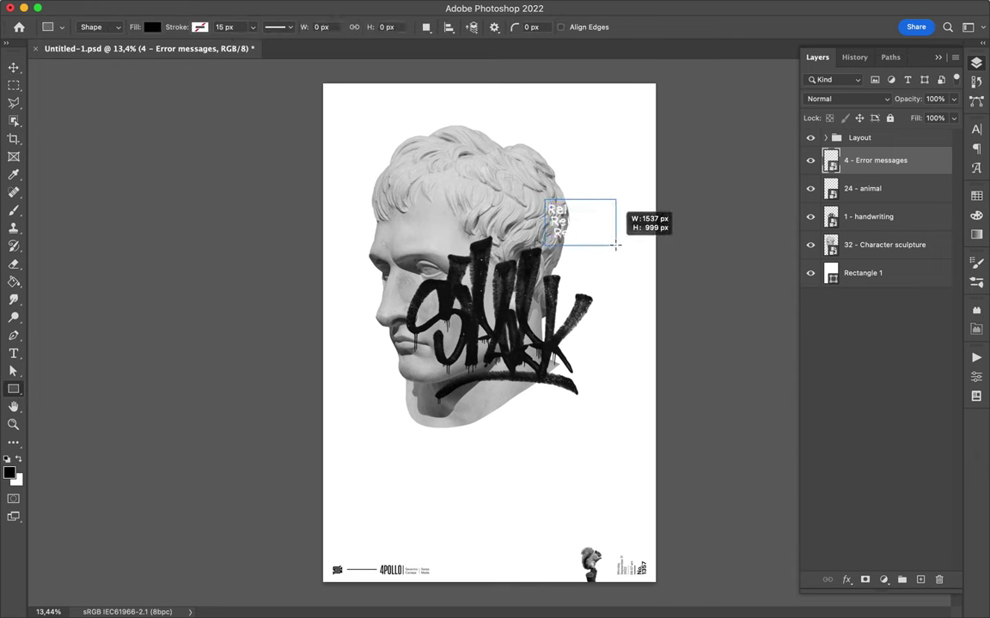
left_click(977, 65)
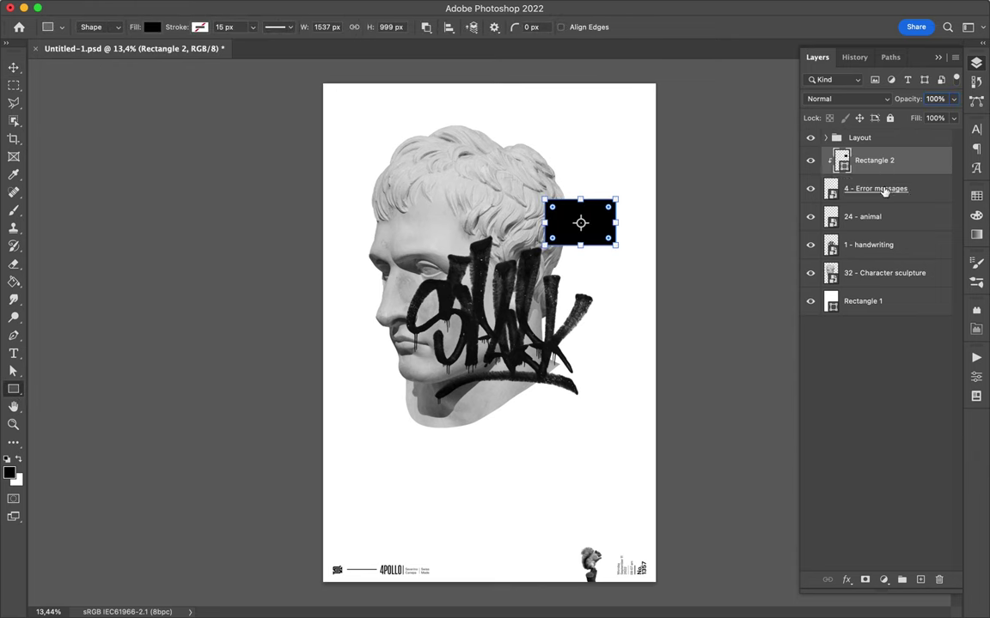
key("ctrl+e")
left_click_drag(869, 169, 890, 260)
key("v")
left_click_drag(587, 218, 594, 246)
Browse the Misc objects folder and settle on the EXIT sign image.
left_click(398, 596)
left_click(827, 259)
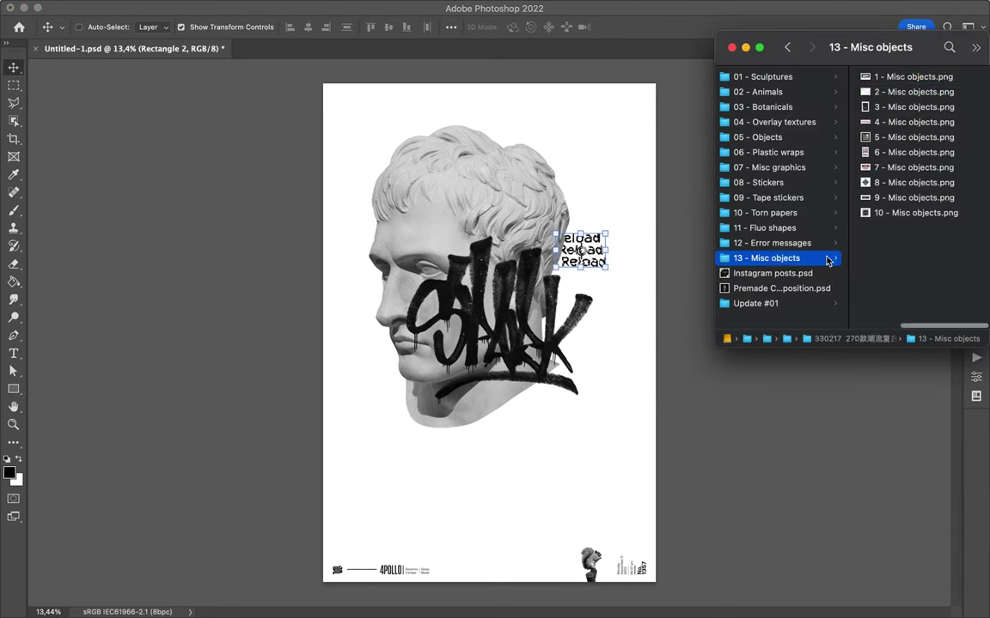
left_click(895, 77)
key("Down")
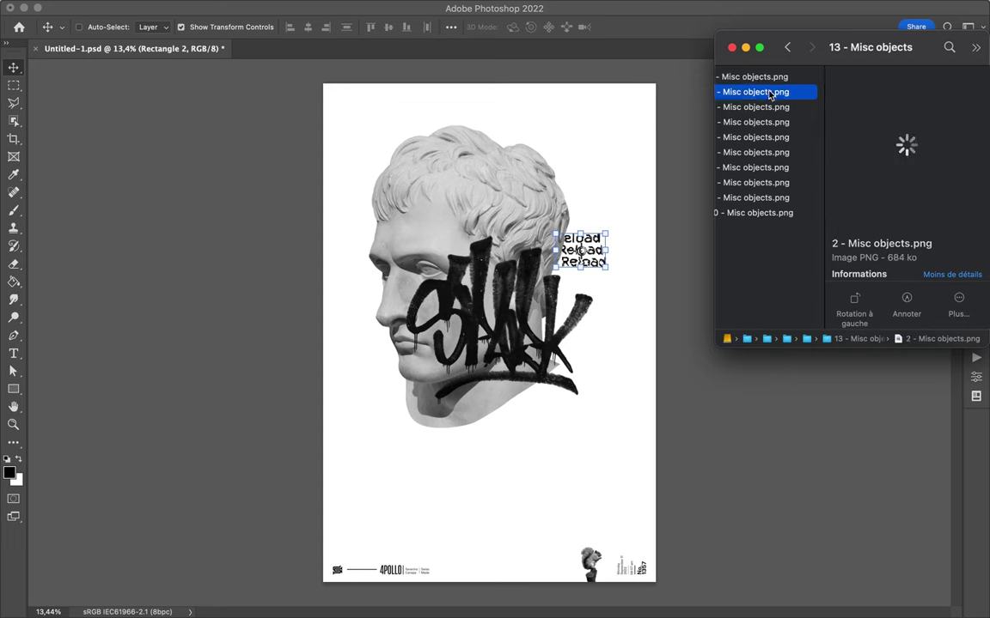
key("Down")
key("Down")
key("Down")
key("Down")
key("Down")
key("Down")
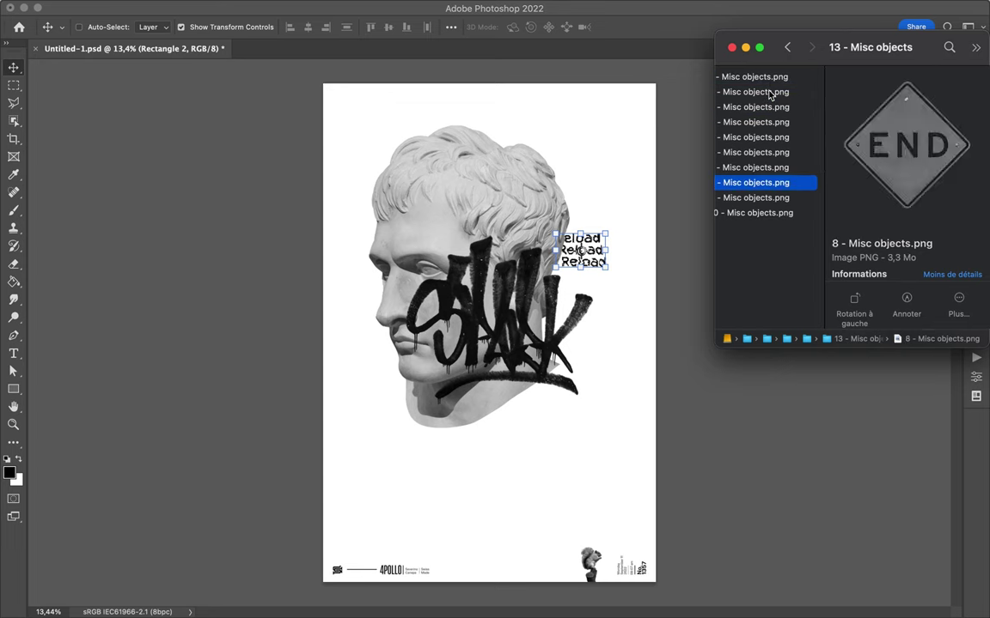
key("Down")
key("Down")
key("Up")
Place the 9 - Misc objects EXIT sign small beside the sculpture's nose.
left_click(459, 249)
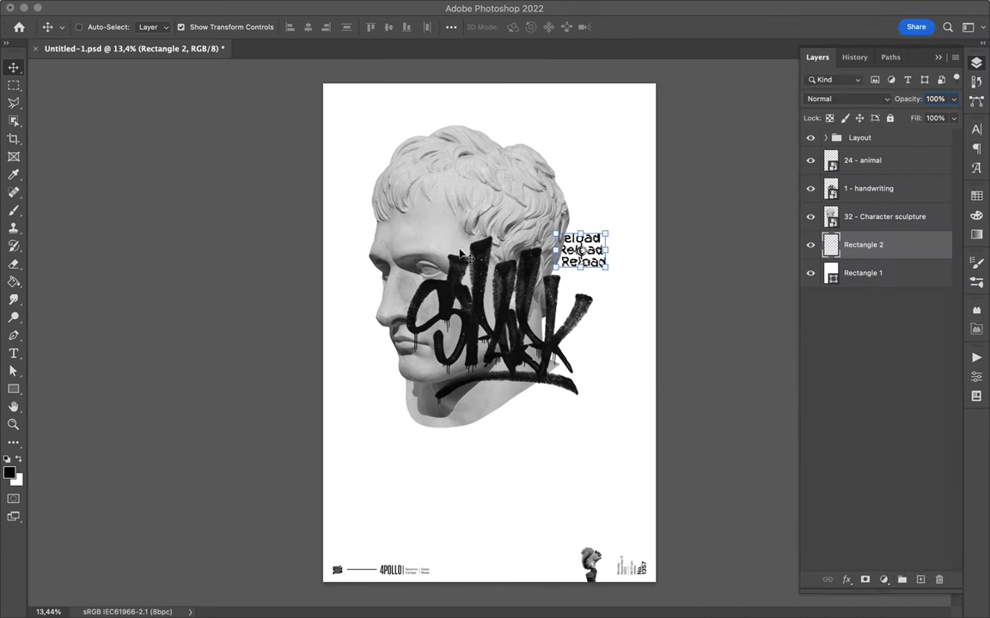
mouse_move(776, 366)
left_mouse_down()
mouse_move(378, 331)
mouse_move(378, 297)
left_mouse_up()
key("Return")
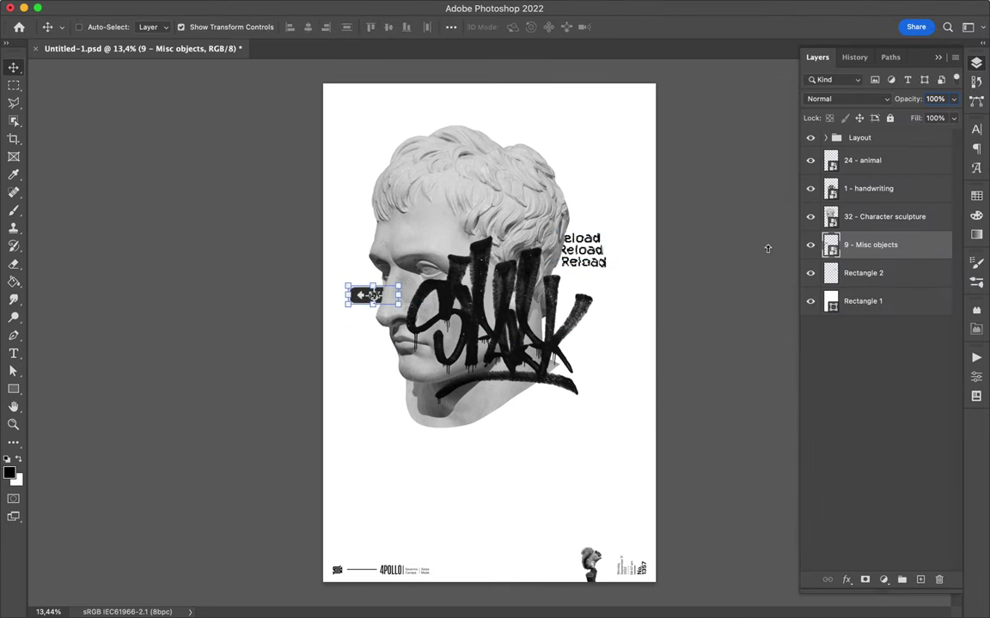
Select the layers from 1 - handwriting down to Rectangle 2 and shift them down and right.
left_click(887, 186)
left_click(864, 273, "shift")
left_click_drag(470, 225, 530, 267)
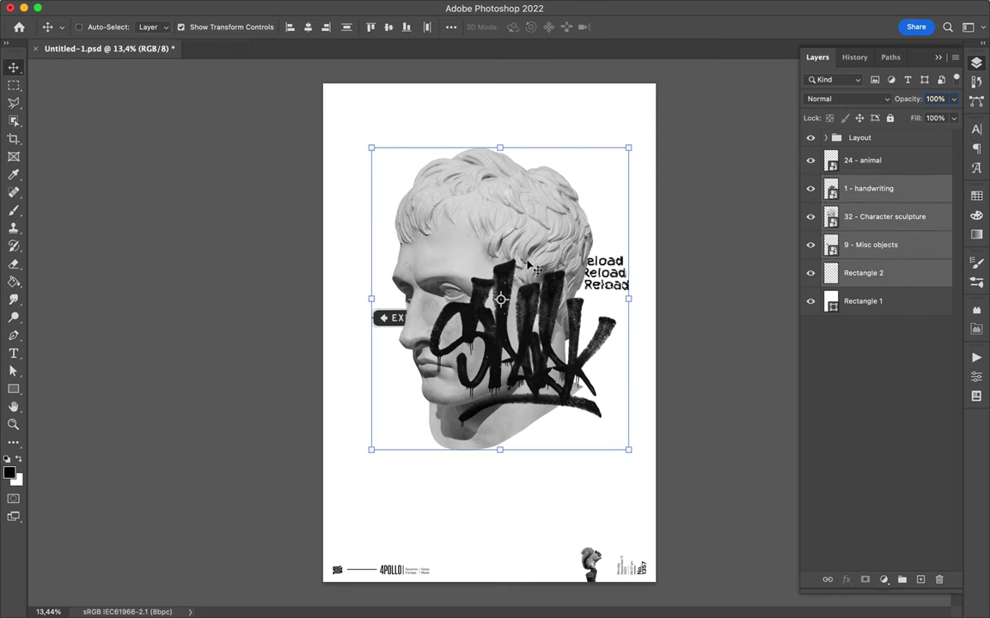
key("super+Tab")
scroll(787, 197, "left", 5)
Place 8 - Tear paper from the Torn Paper folder, tilted to about -13°.
left_click(773, 241)
left_click(894, 122)
left_click(895, 187)
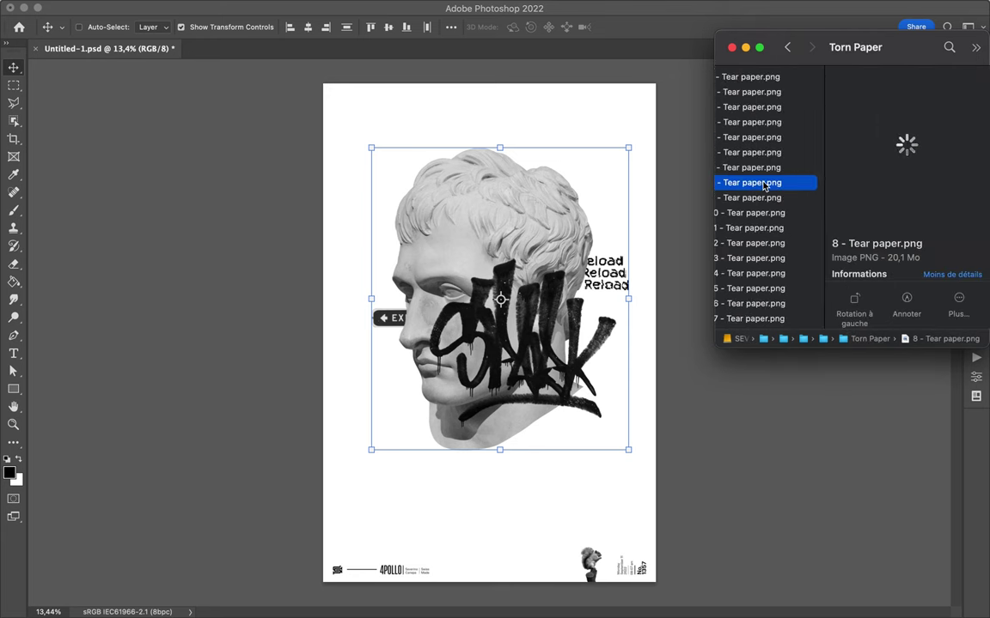
left_click_drag(765, 187, 516, 173)
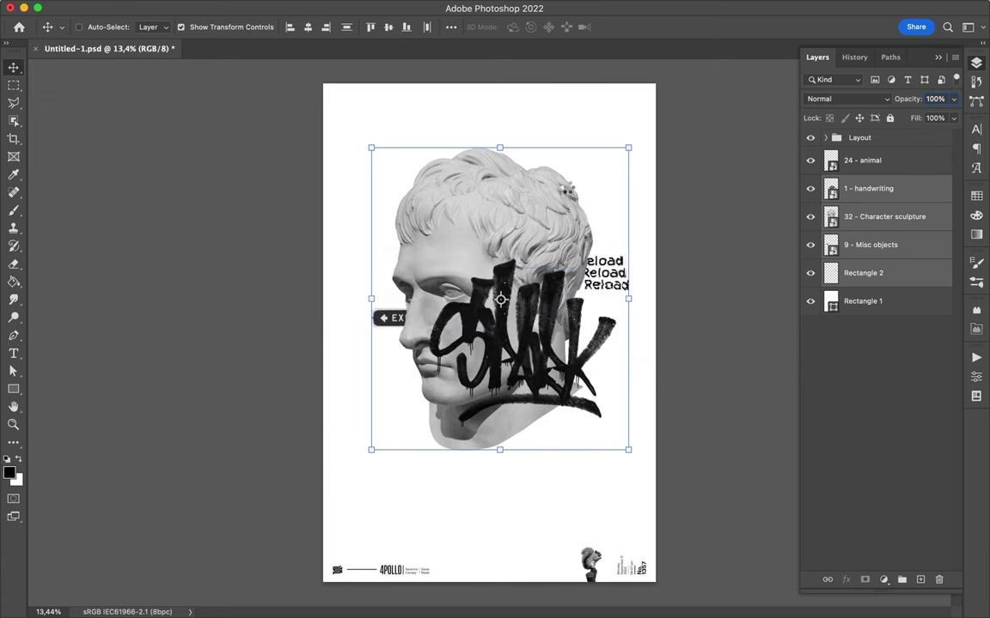
mouse_move(371, 292)
left_mouse_down()
mouse_move(439, 219)
mouse_move(355, 222)
left_mouse_up()
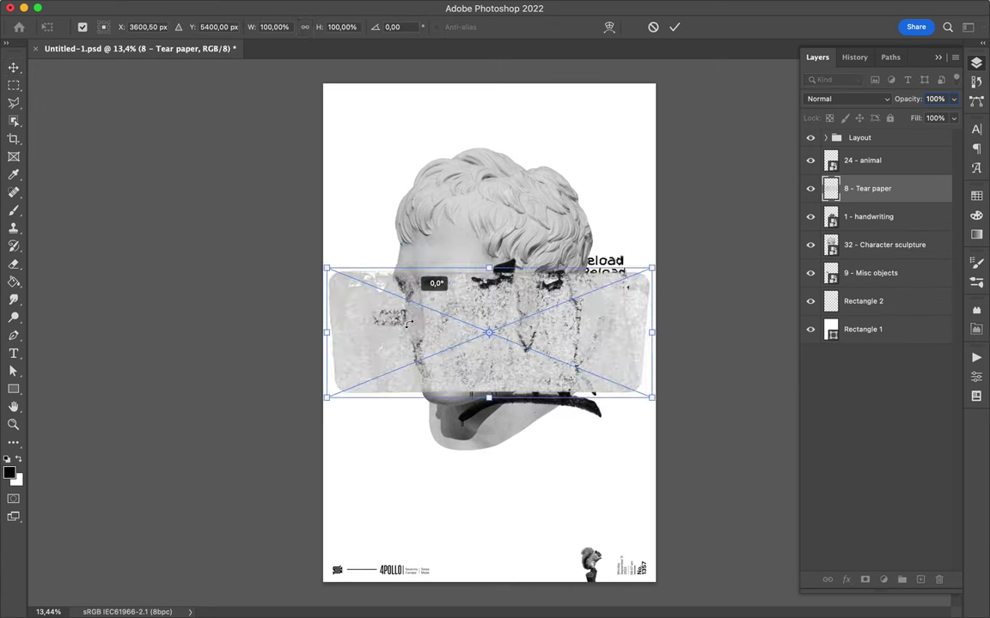
left_click_drag(318, 286, 320, 299)
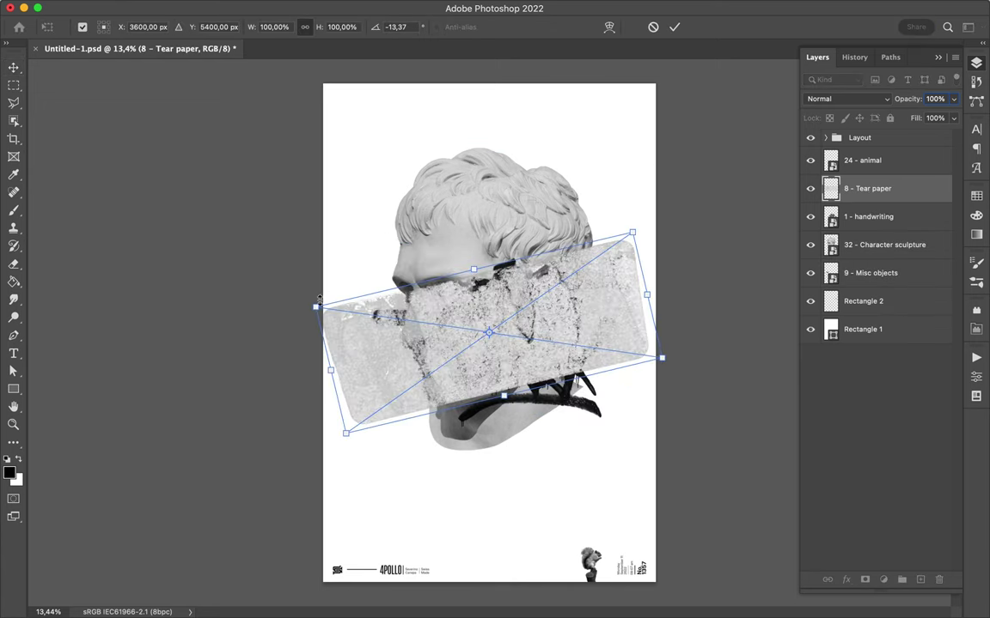
key("Return")
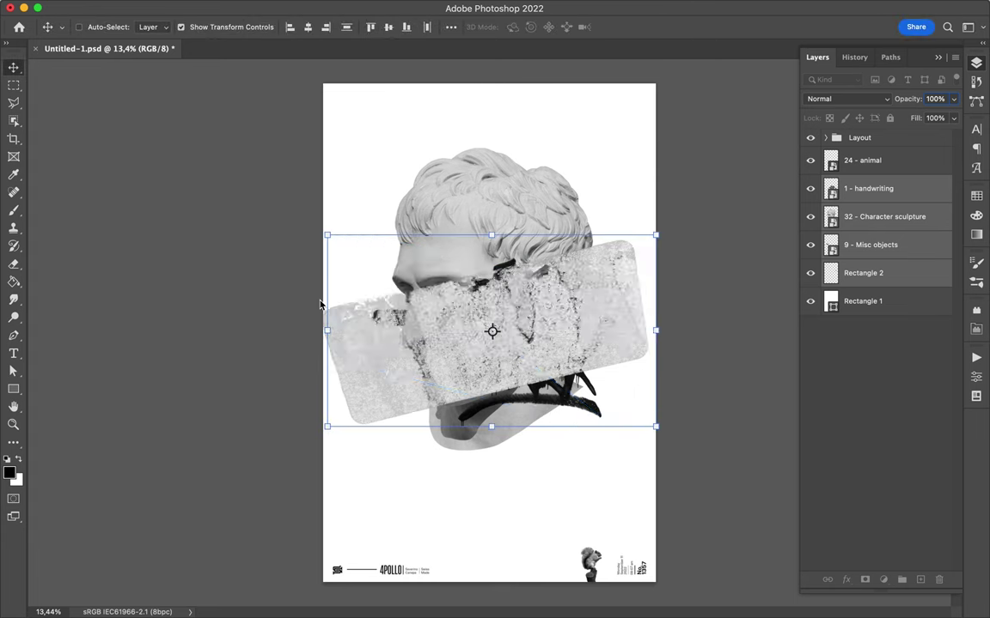
Re-place the torn paper strip, scaled to 69%, over the lower face.
left_click(393, 593)
left_click(559, 240)
left_click_drag(556, 232, 552, 233)
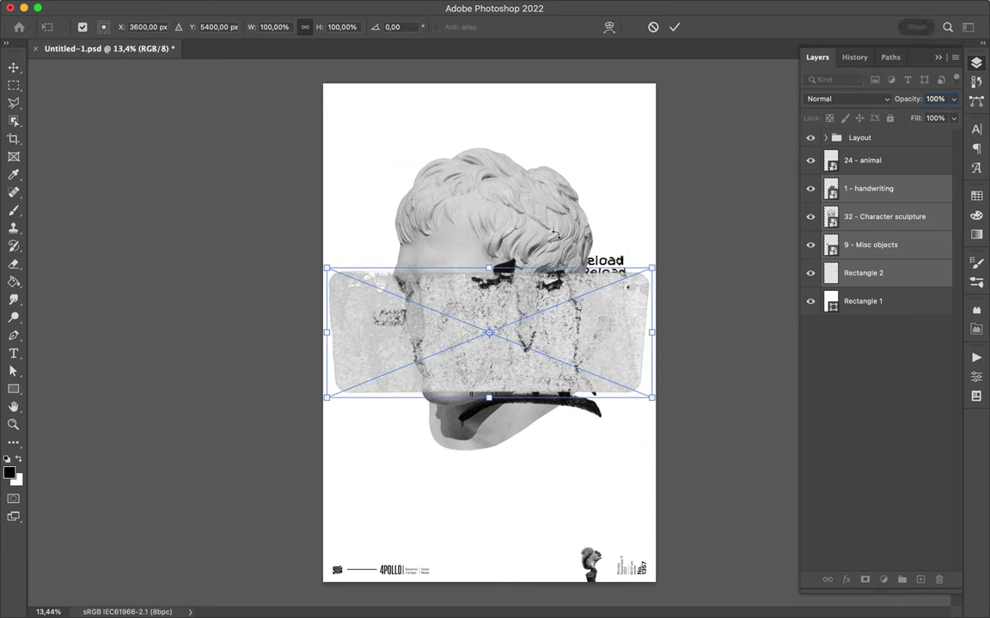
left_click_drag(404, 340, 450, 338)
left_click_drag(528, 342, 531, 355)
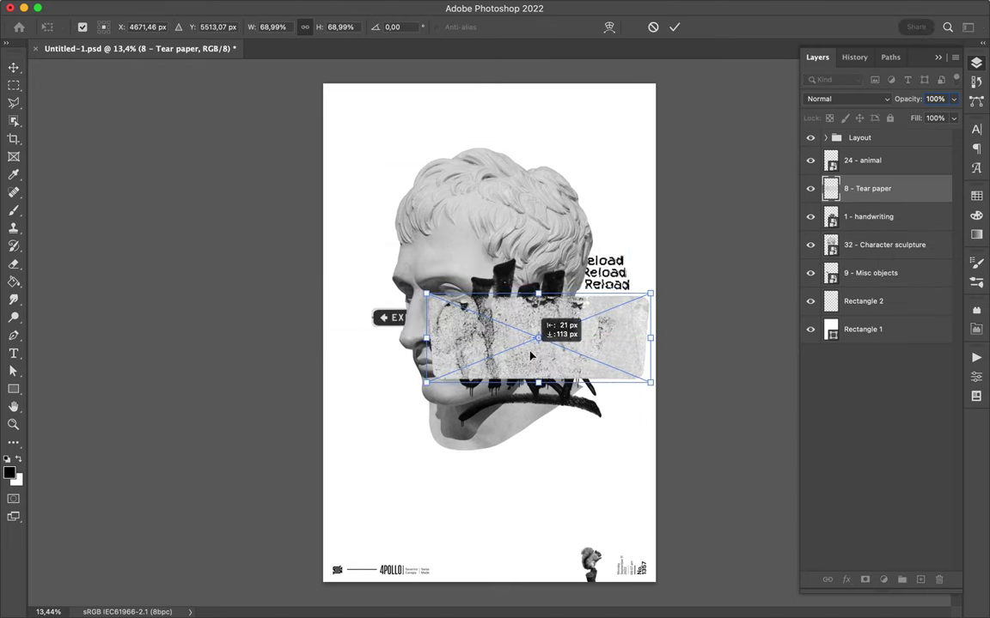
key("Return")
scroll(859, 172, "left", 2)
Place the 4 - handwriting graffiti from the Graffiti folder at about 37% over the head.
left_click(860, 77)
left_click(784, 125)
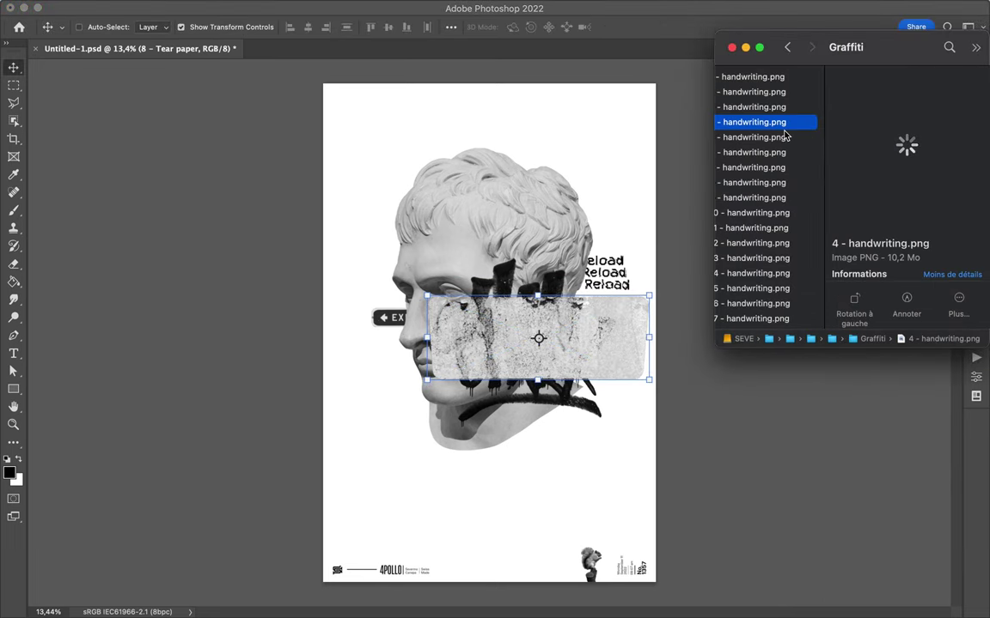
left_click_drag(548, 183, 547, 178)
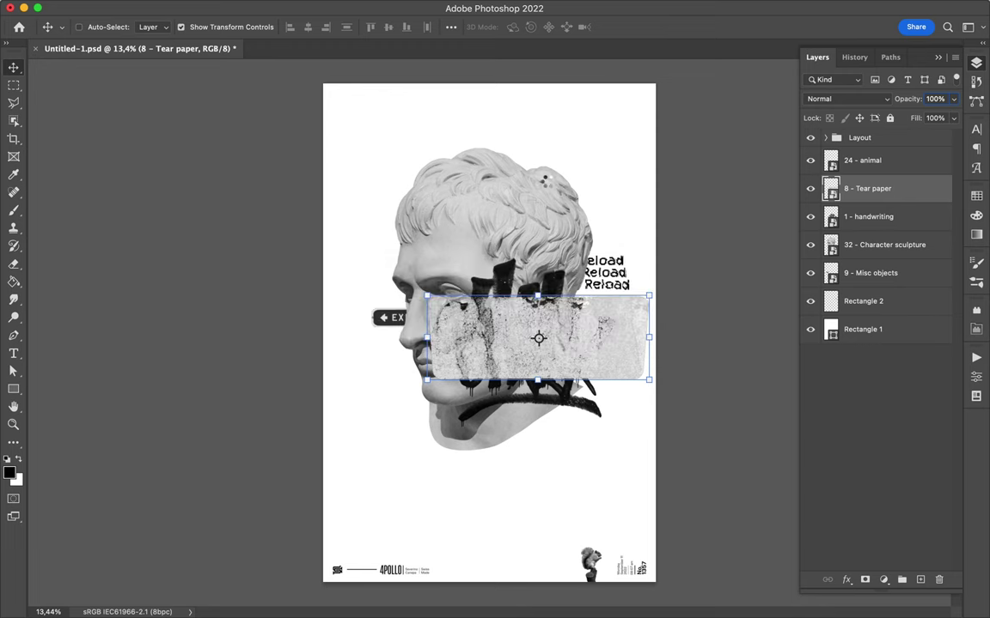
left_click_drag(630, 453, 537, 296)
mouse_move(481, 189)
left_mouse_down()
mouse_move(492, 256)
mouse_move(440, 203)
left_mouse_up()
key("Return")
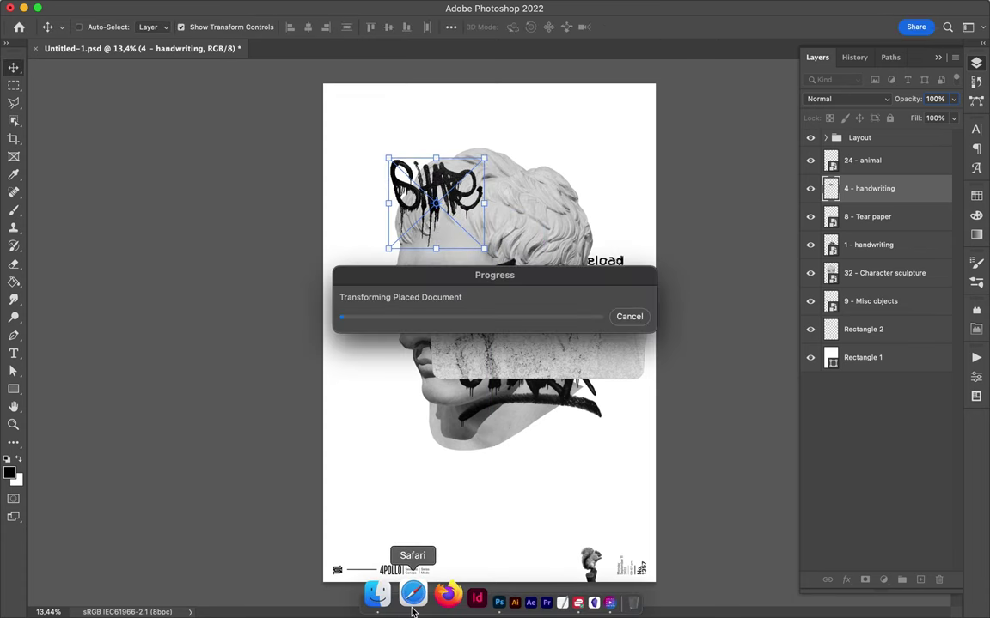
Look at another graffiti image, then dismiss Finder and return to the poster.
left_click(377, 594)
key("Down")
key("Down")
key("Down")
key("Down")
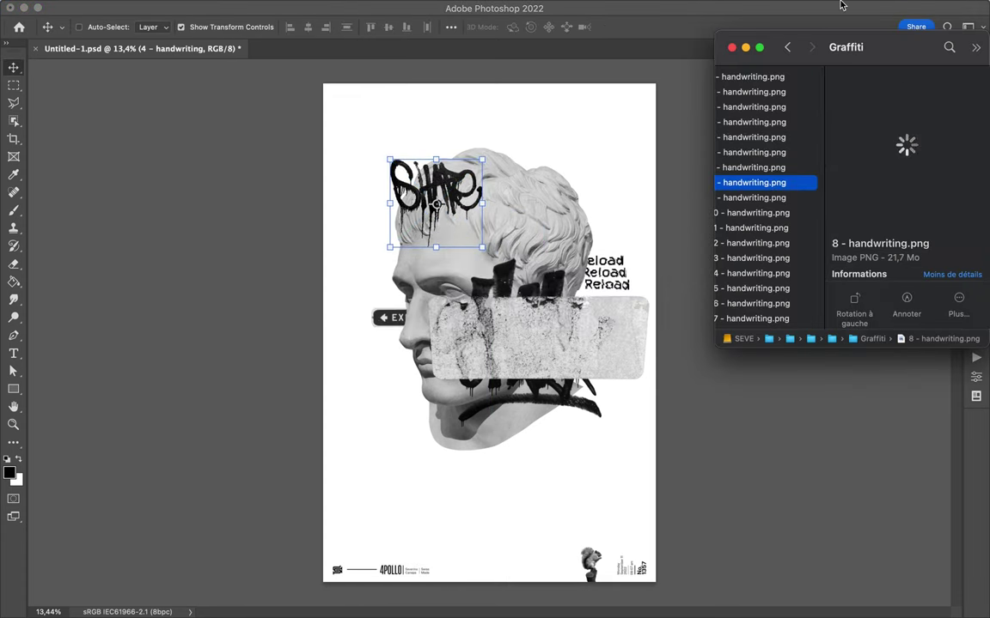
left_click(758, 8)
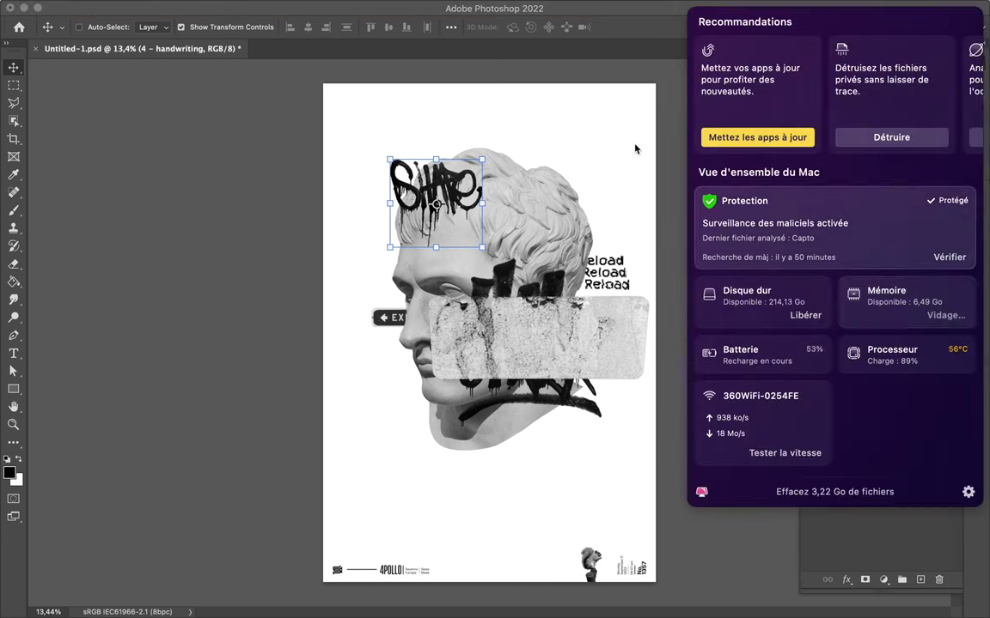
left_click(637, 150)
Copy the sculpture's eye to Layer 1 at the top of the stack and place it over the paper strip.
left_click(406, 260, "super")
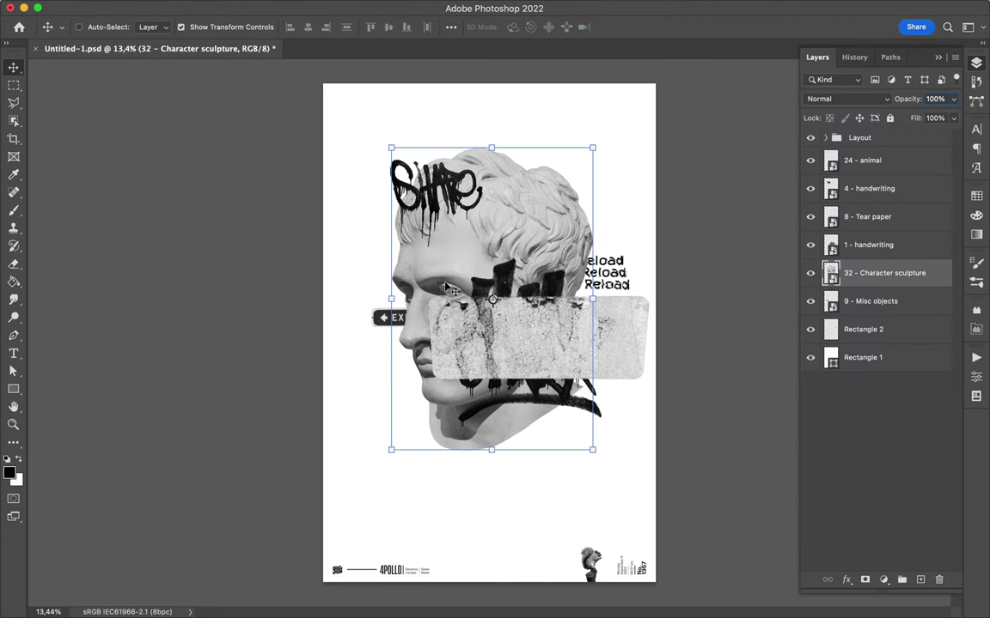
right_click(13, 85)
left_click(60, 93)
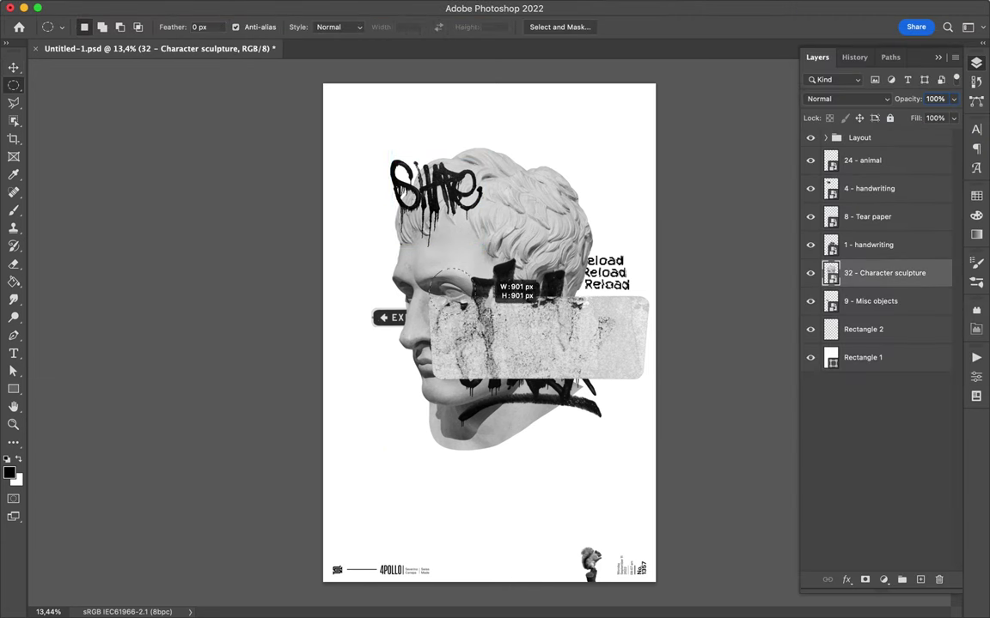
key("super+j")
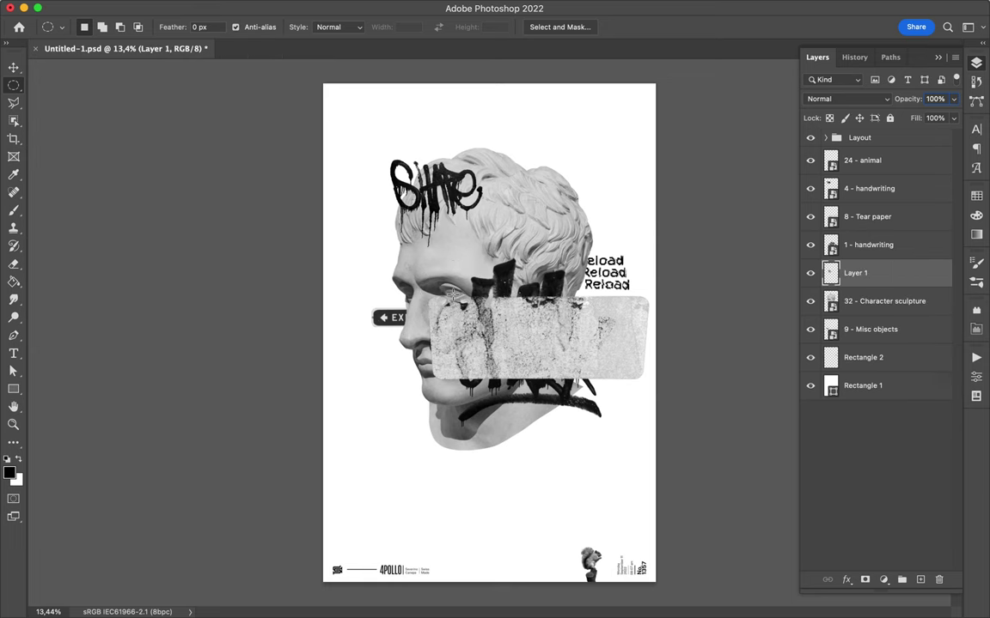
key("v")
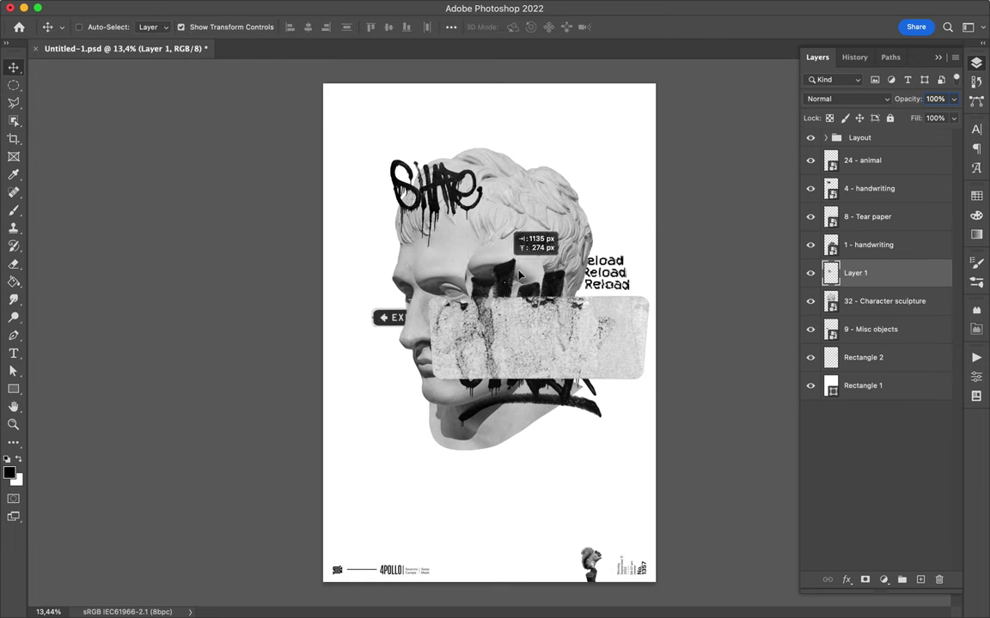
left_click_drag(910, 274, 885, 160)
left_click_drag(496, 323, 574, 346)
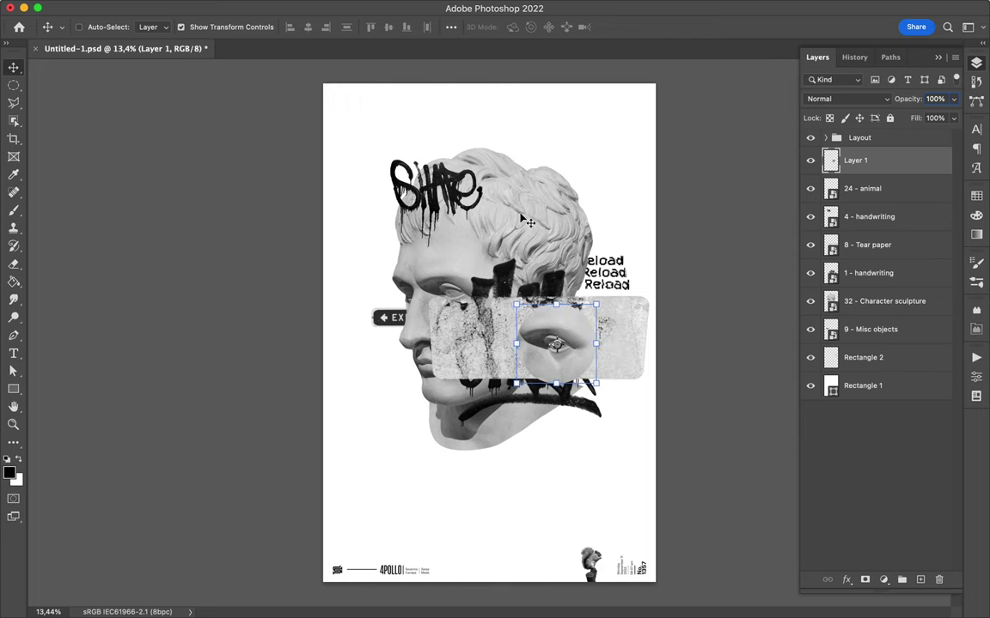
Draw an ellipse circle around the copied eye.
left_click(13, 388)
left_click(53, 359)
left_click_drag(559, 343, 618, 391)
Fill the circle with a purple-to-yellow gradient and blend it in Overlay mode.
left_click(153, 29)
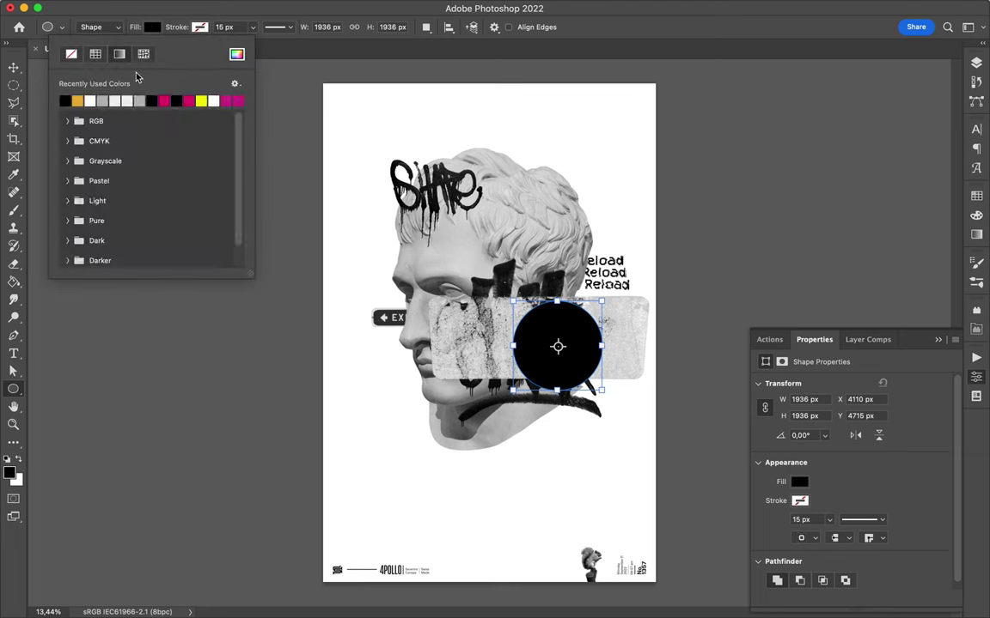
left_click(121, 55)
scroll(158, 202, "down", 3)
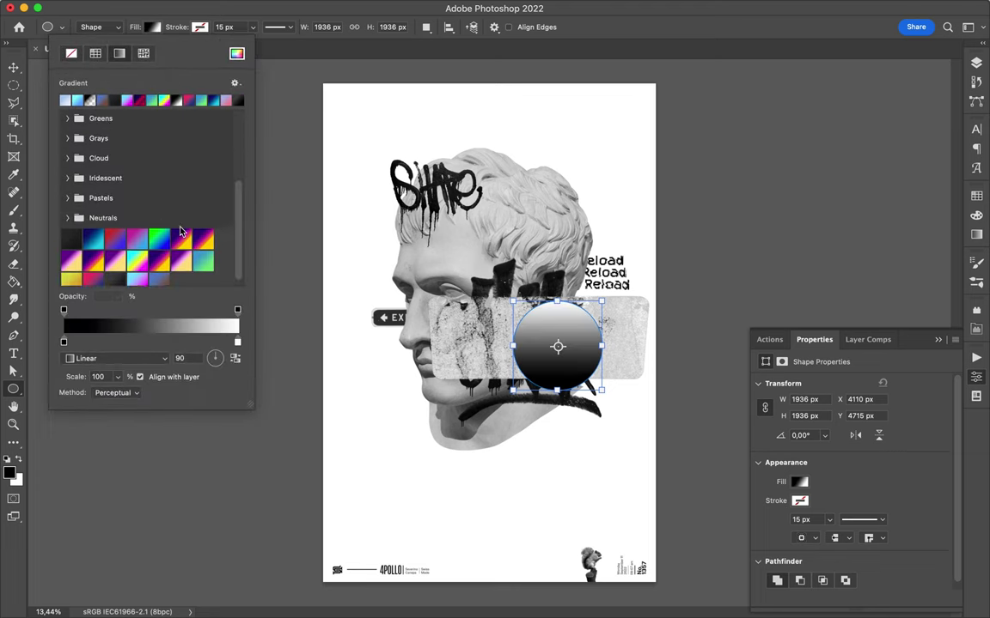
scroll(159, 202, "down", 1)
left_click(183, 231)
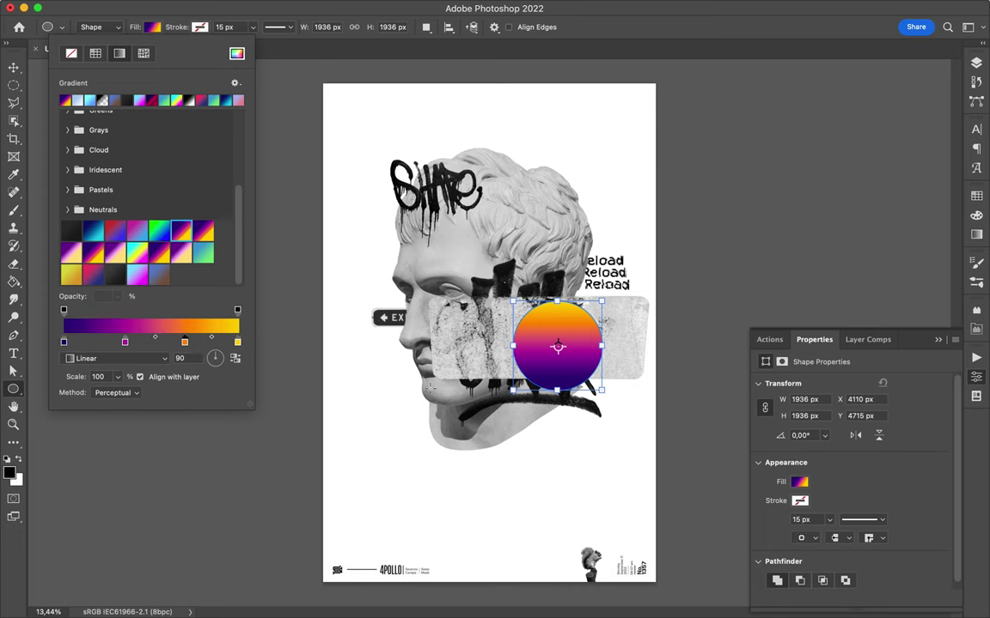
key("Escape")
left_click(976, 63)
left_click(890, 99)
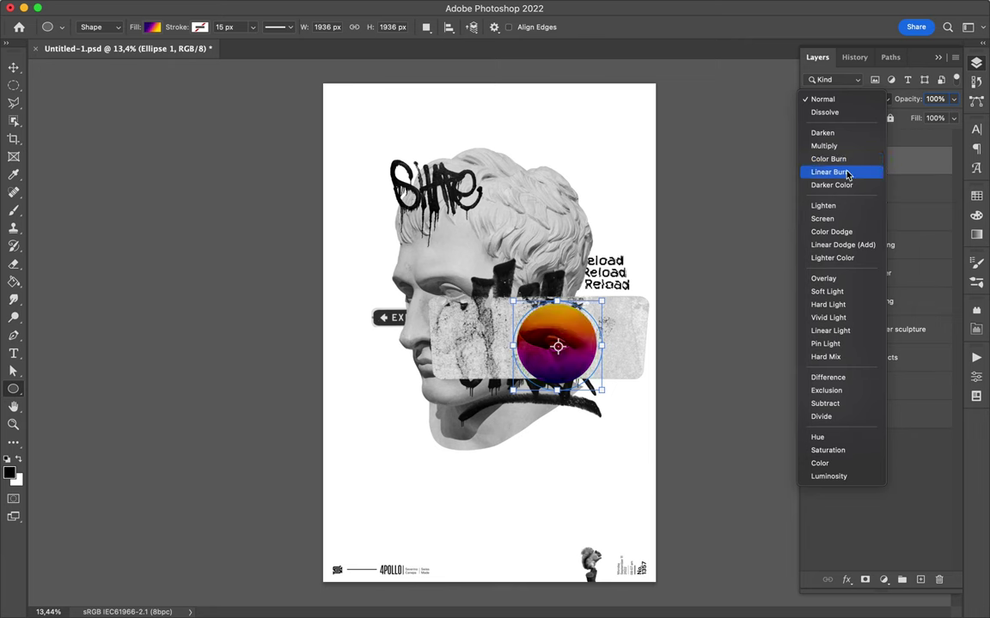
left_click(829, 278)
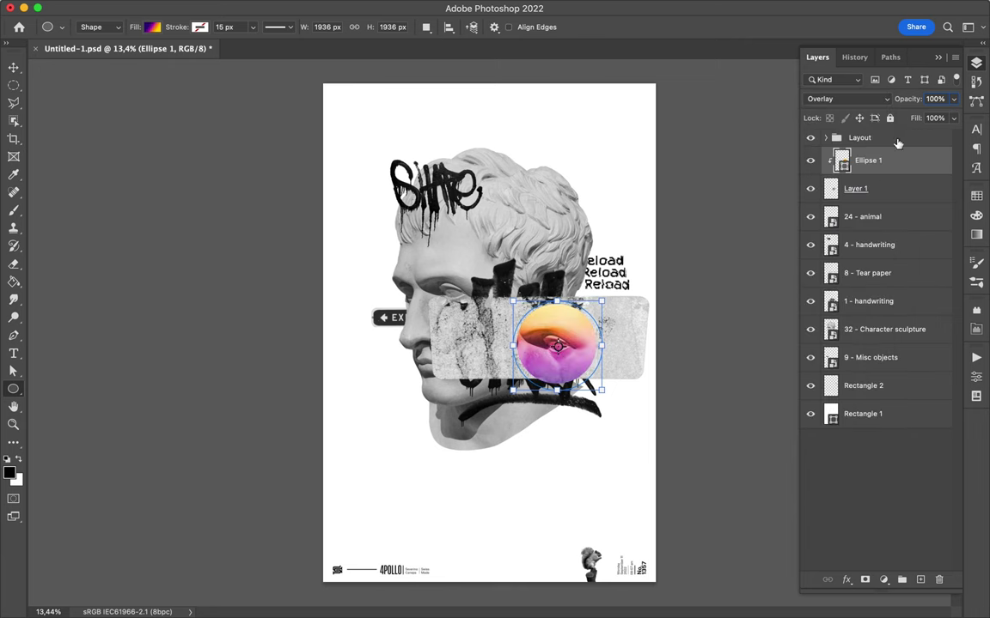
Dismiss the accidental ellipse size dialog and select the 32 - Character sculpture layer.
left_click(716, 250)
type("v")
key("Return")
key("Return")
key("Escape")
key("v")
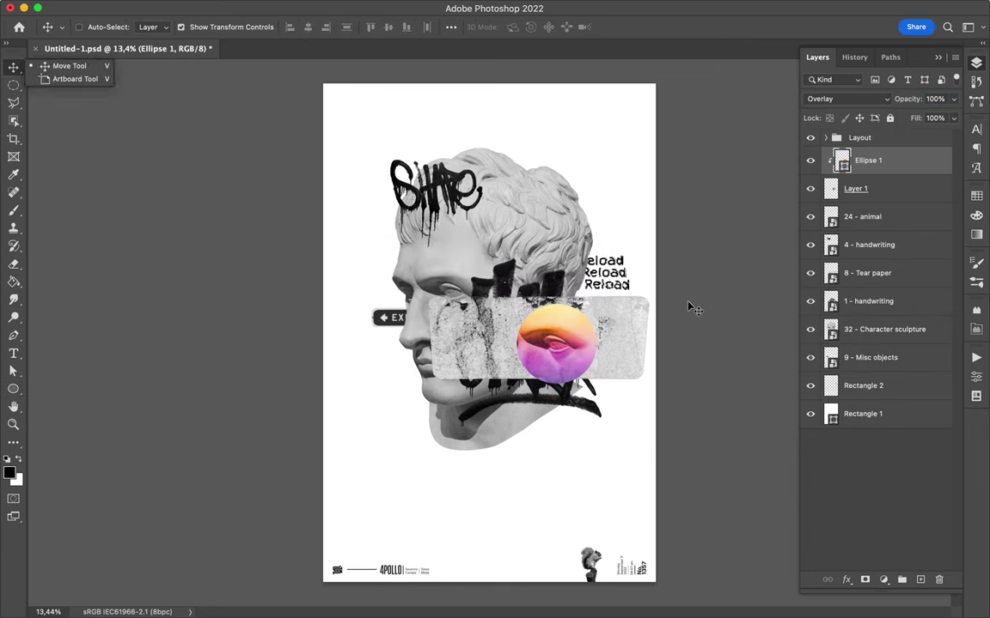
left_click(831, 331)
Fill the sculpture's outline on a new layer with the purple-orange-yellow gradient preset.
left_click(830, 331, "super")
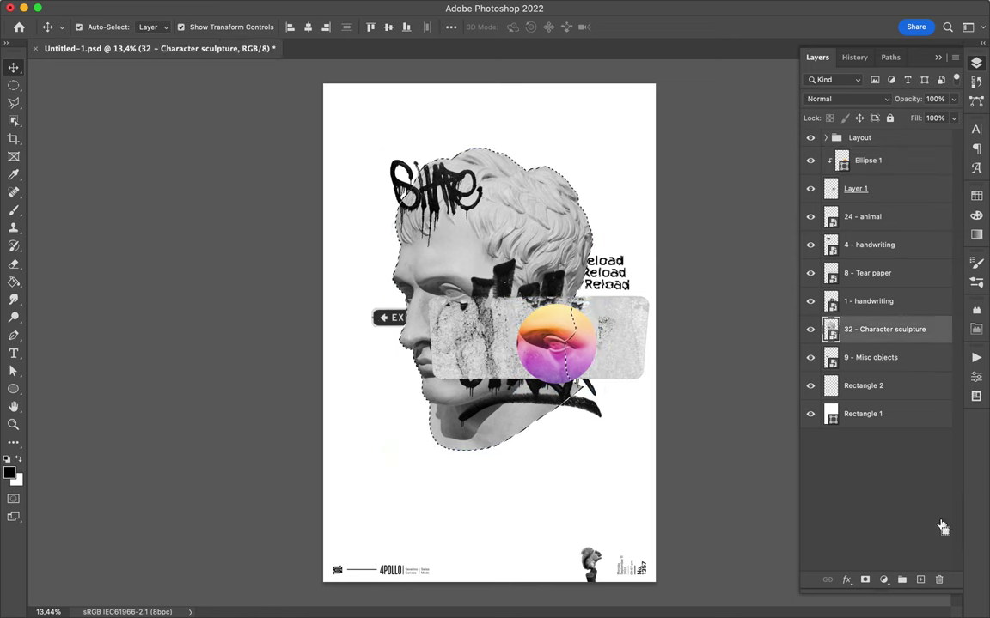
key("super+j")
right_click(14, 281)
left_click(56, 282)
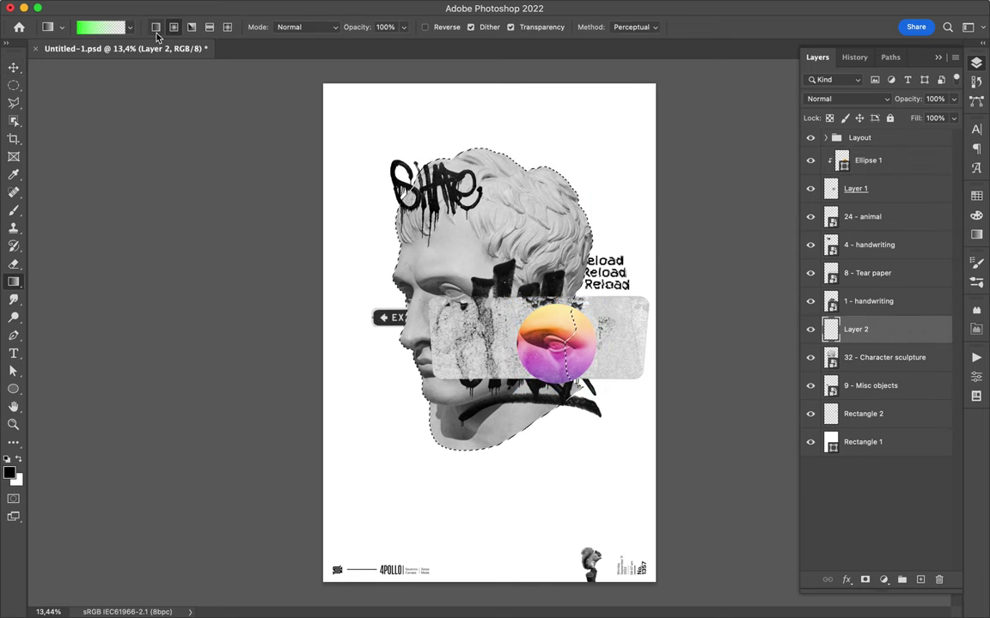
left_click(100, 27)
scroll(148, 220, "down", 5)
left_click(317, 233)
left_click(430, 384)
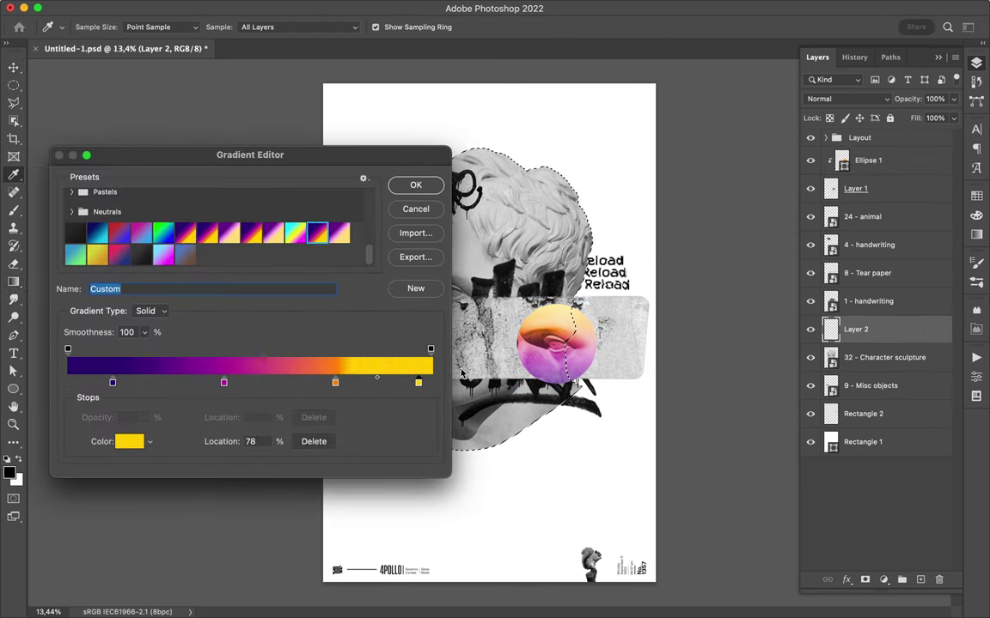
left_click(335, 383)
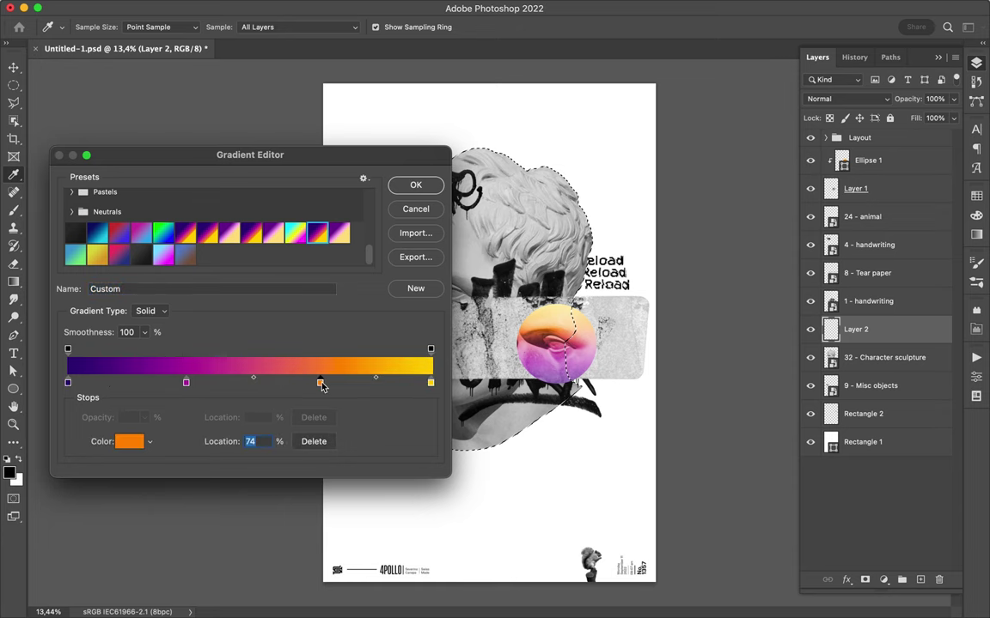
key("Return")
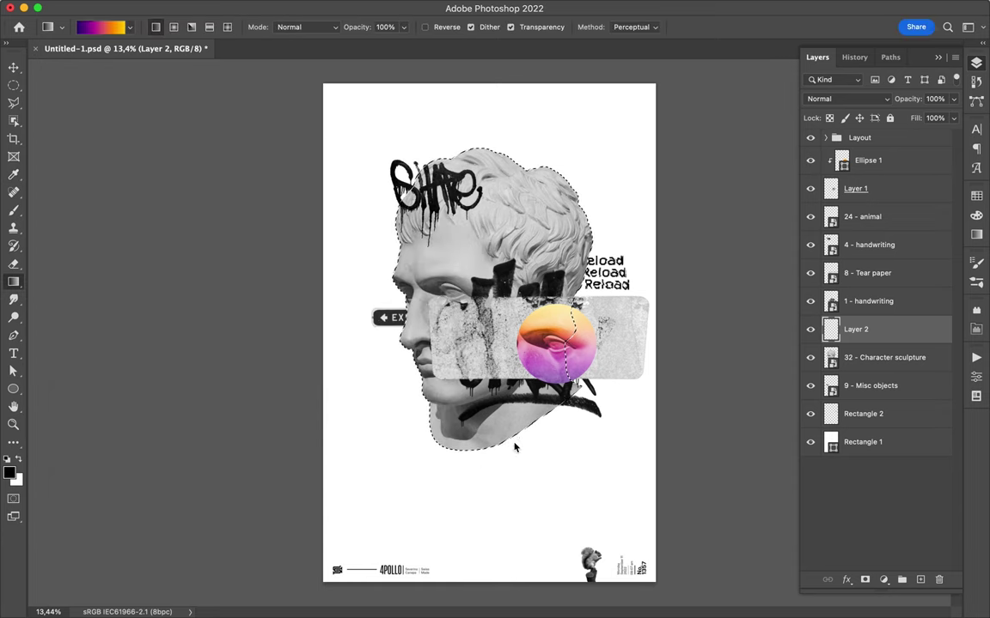
left_click_drag(515, 447, 516, 448)
Move the gradient silhouette below 9 - Misc objects and offset a duplicate down-left.
mouse_move(877, 333)
left_mouse_down()
mouse_move(872, 400)
mouse_move(859, 400)
left_mouse_up()
key("ctrl+d")
key("v")
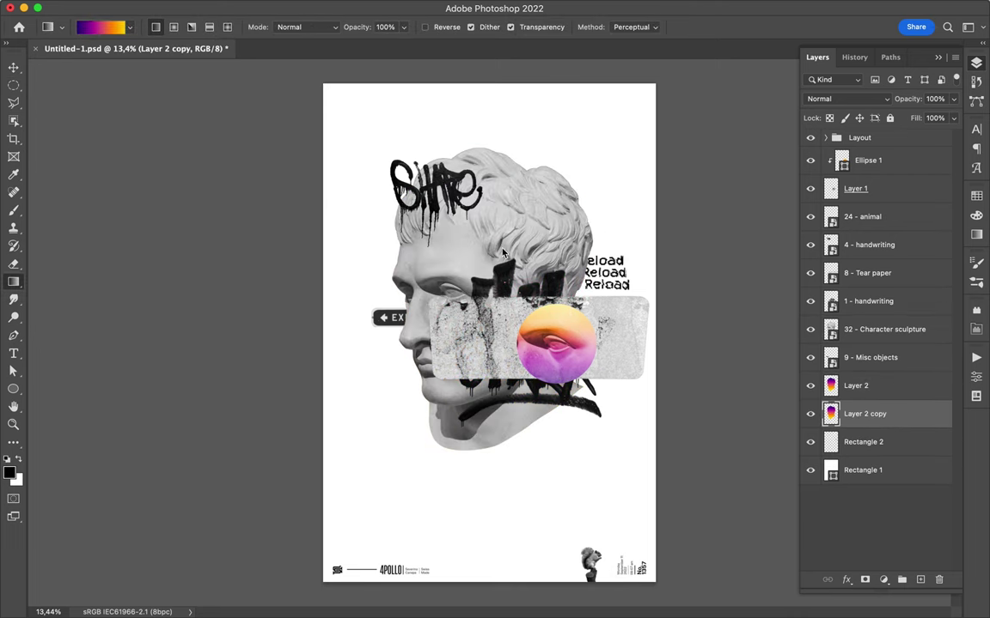
key("v")
left_click_drag(470, 247, 462, 259)
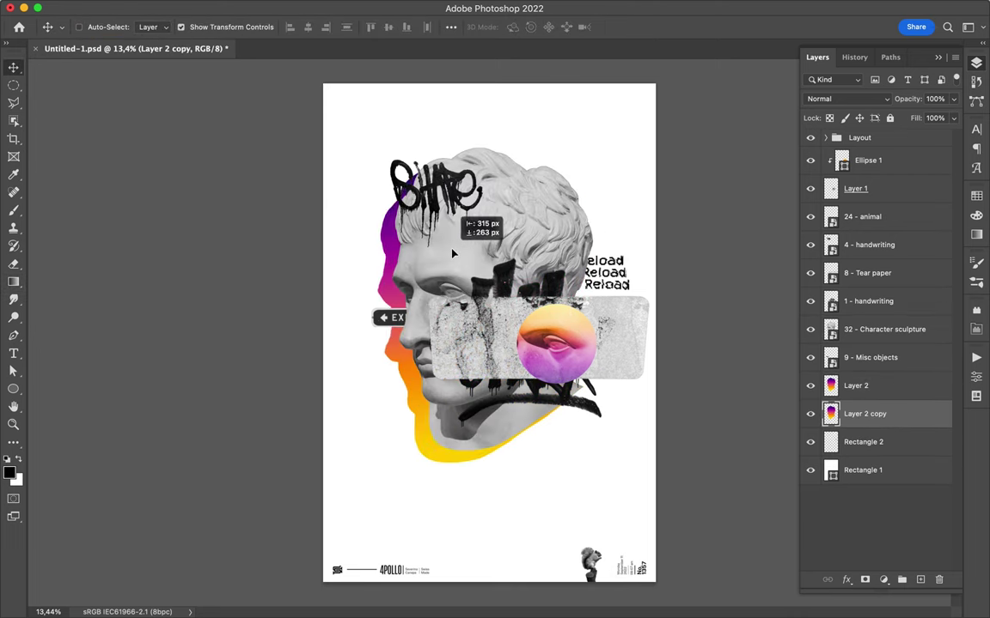
key("alt+]")
key("l")
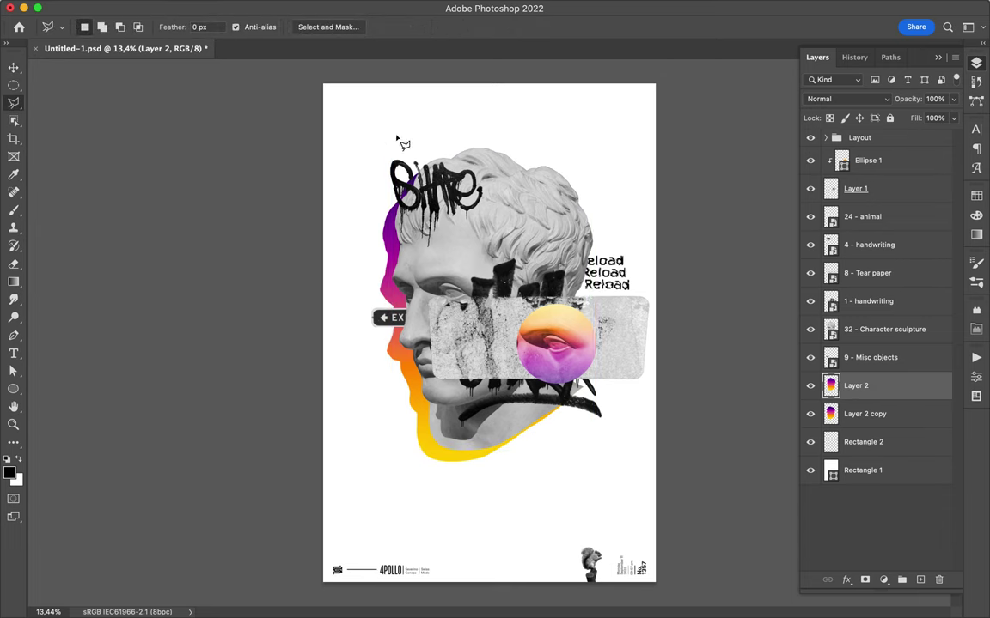
Copy the lassoed hair gradient to Layer 3 above the sculpture in Overlay mode, then select 4 - handwriting.
key("ctrl+j")
left_click_drag(870, 319, 870, 322)
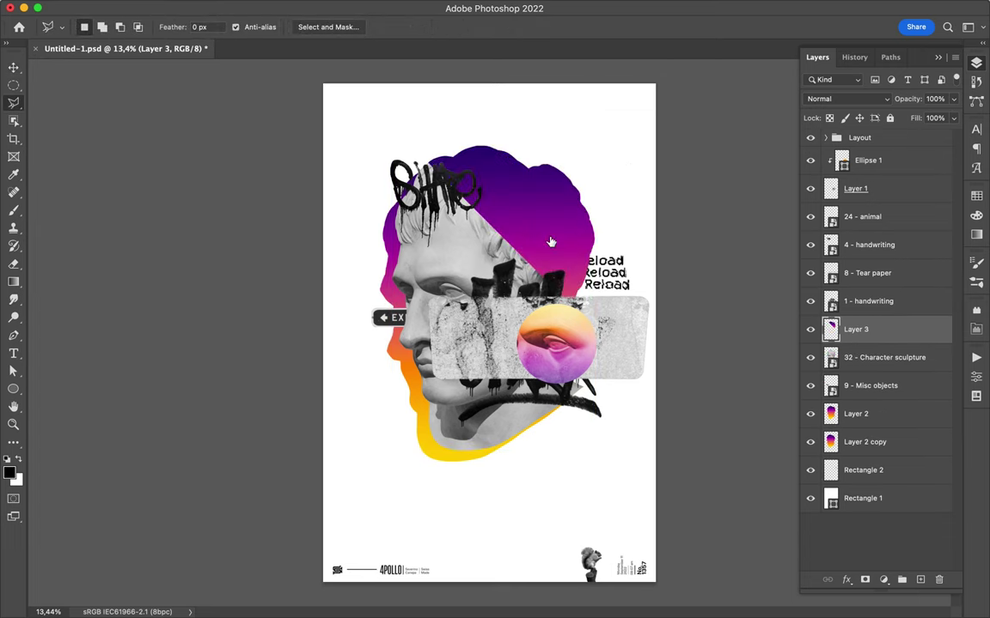
left_click(846, 99)
left_click(855, 277)
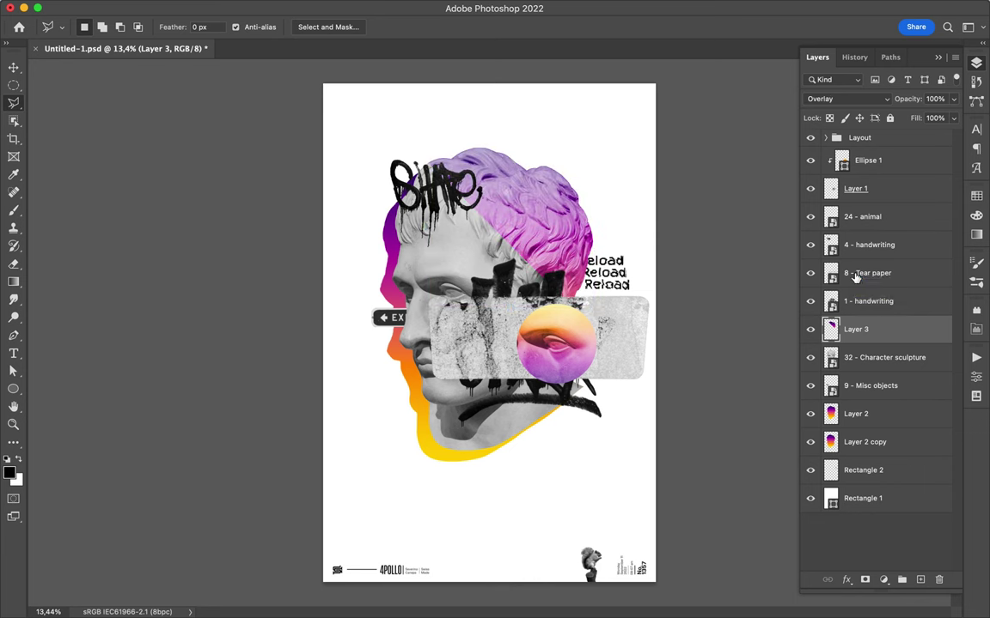
left_click(13, 68)
Nudge the graffiti tag up and left, then drag 7 - handwriting toward the poster.
left_click_drag(429, 185, 419, 176)
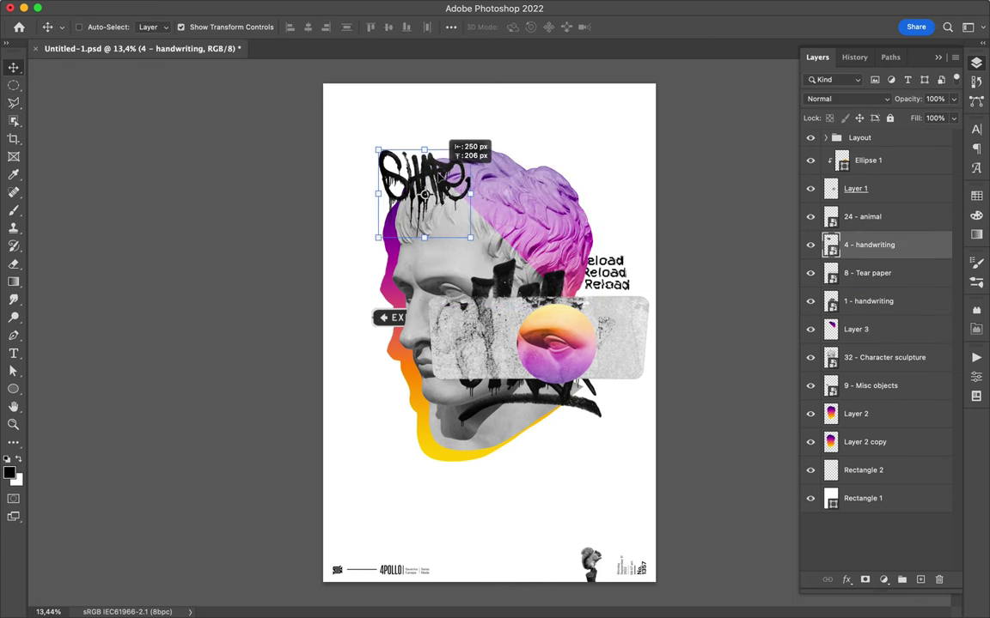
left_click(395, 592)
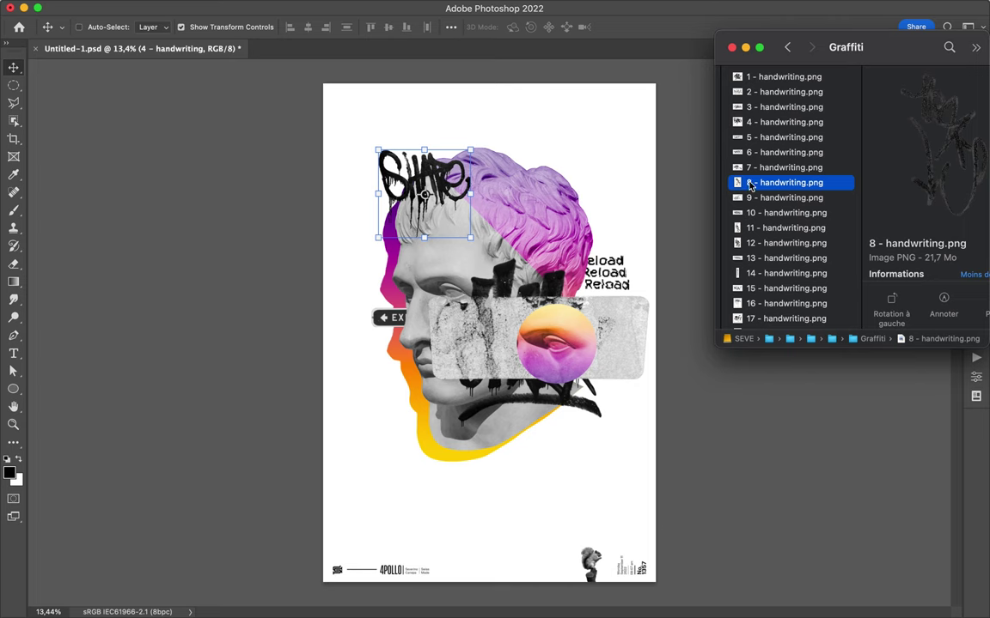
left_click(389, 592)
left_click_drag(783, 167, 619, 172)
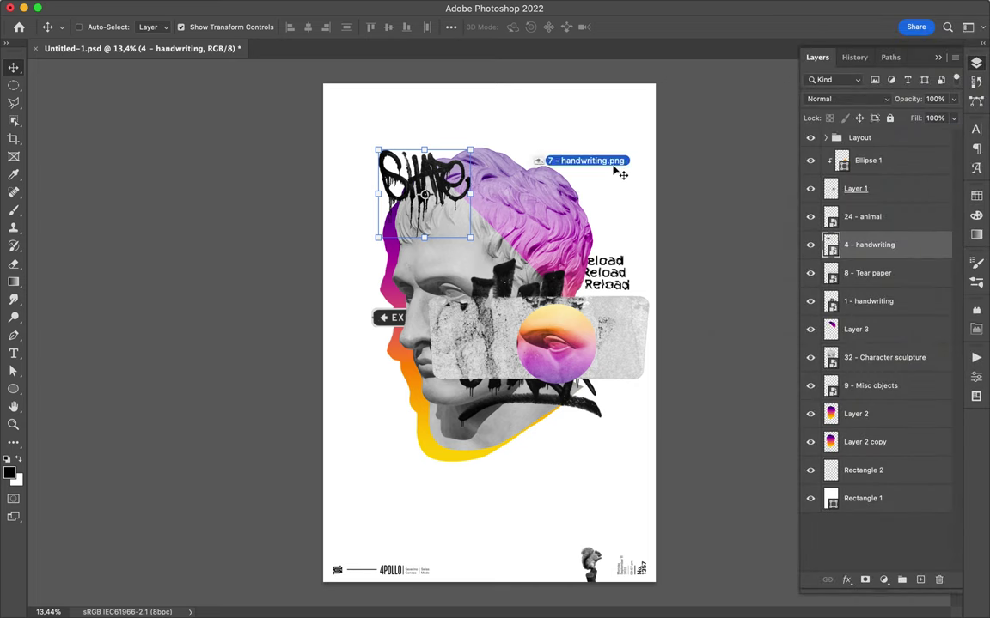
Place black 6 - handwriting above 8 - Tear paper across the torn strip, then browse the white graffiti.
left_click(484, 319, "super")
left_click(395, 593)
key("Up")
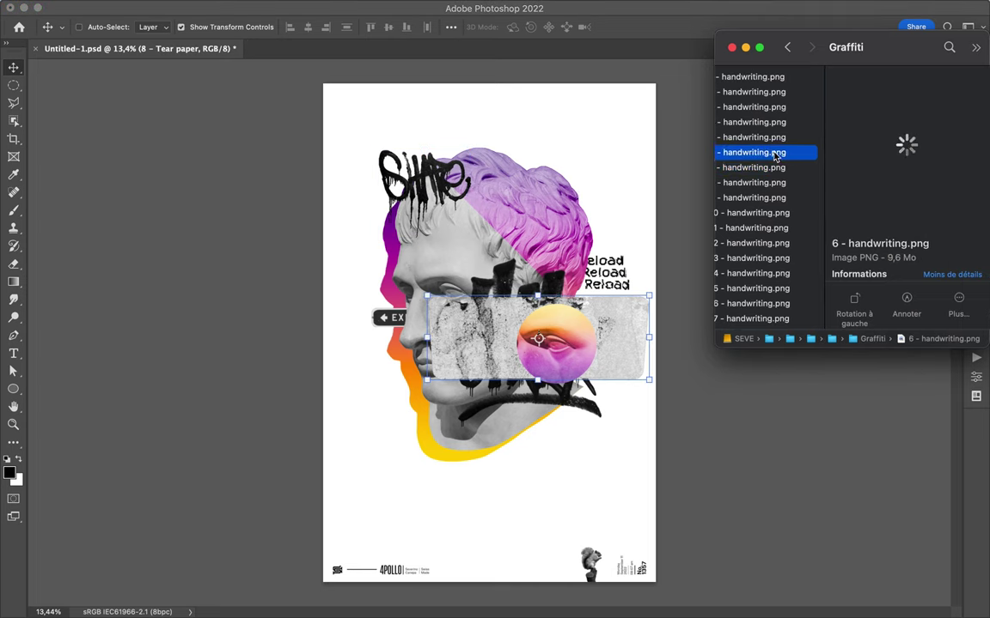
left_click(588, 195)
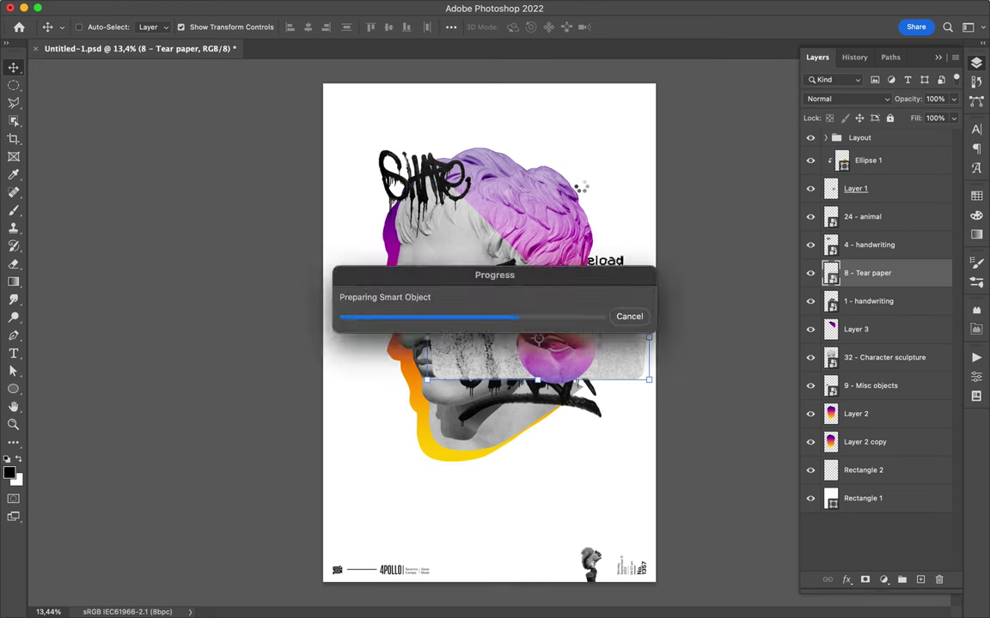
left_click_drag(471, 334, 507, 378)
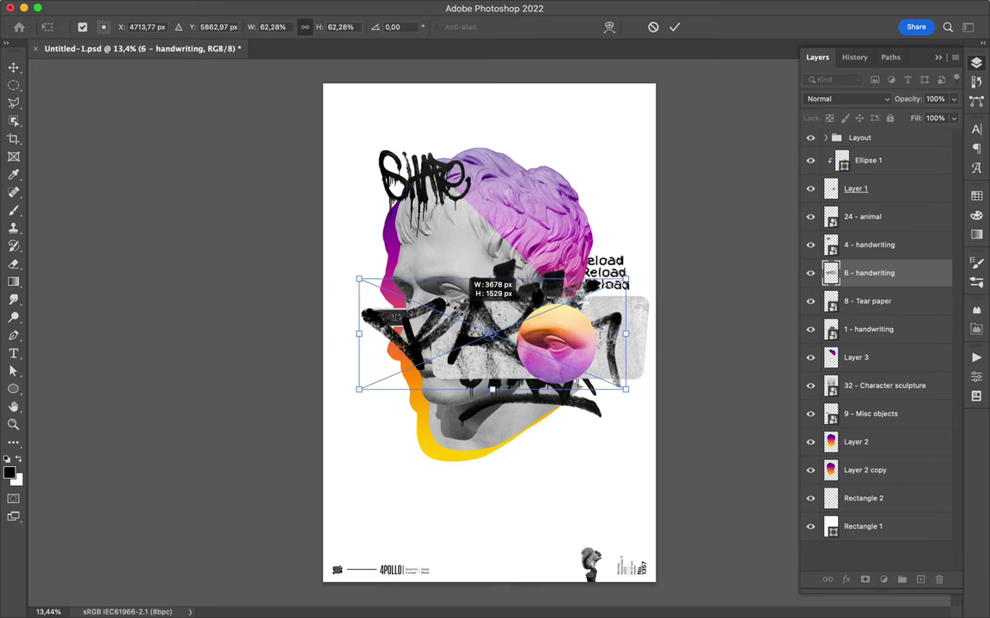
key("super+Tab")
left_click(761, 91)
left_click(911, 274)
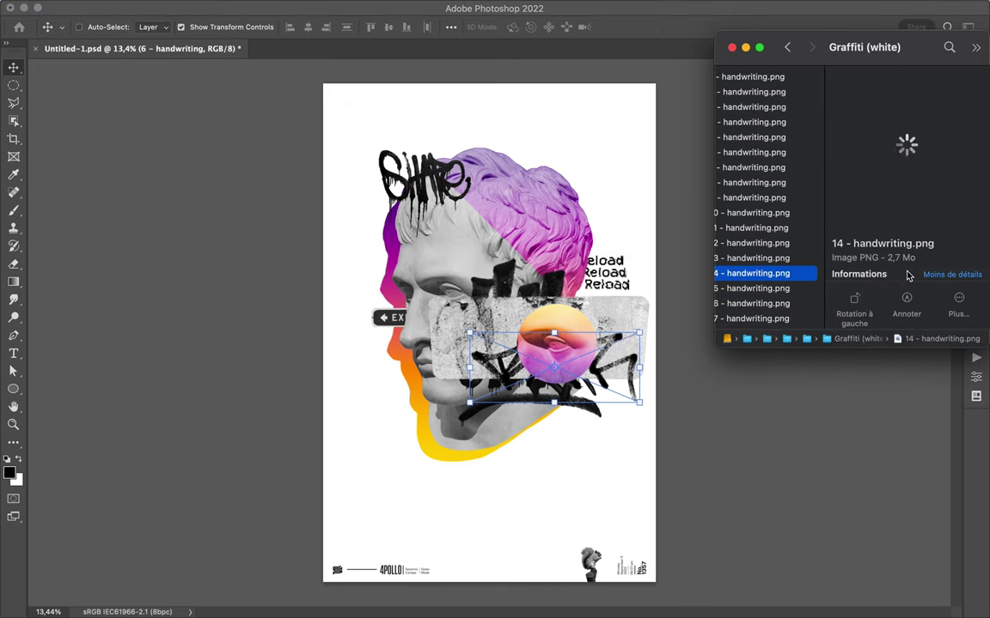
Place the tall white 14 - handwriting squiggle and stack it just under the tear paper.
left_click_drag(582, 240, 554, 238)
left_click(554, 240)
left_click(391, 592)
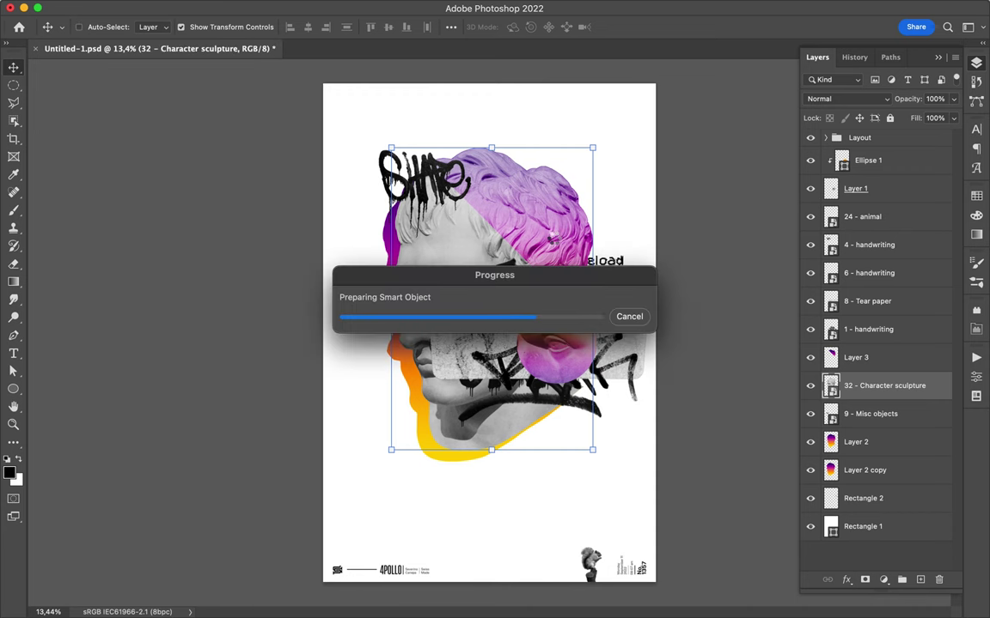
key("Return")
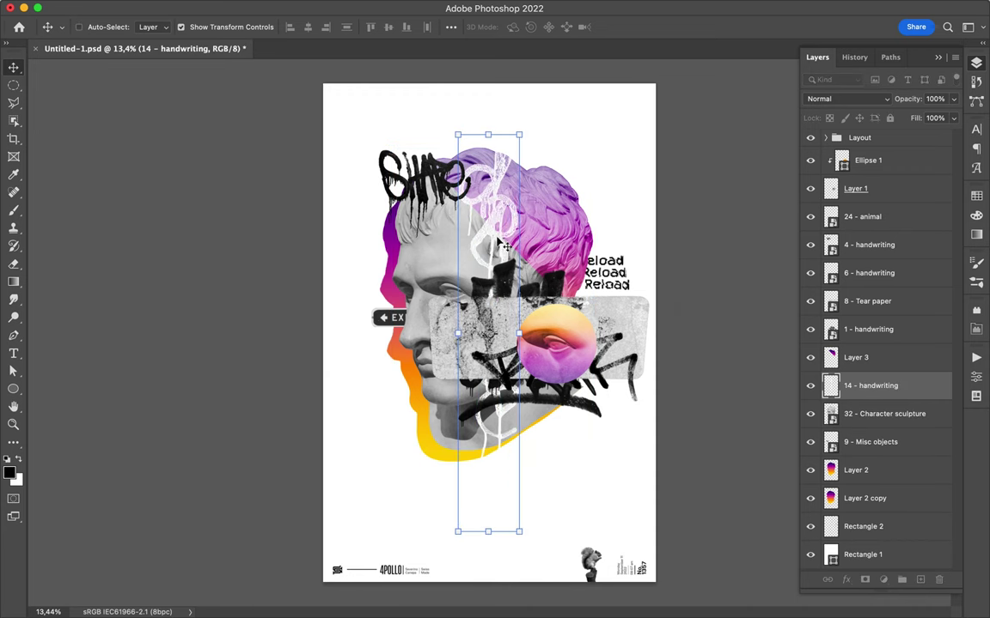
mouse_move(867, 387)
left_mouse_down()
mouse_move(854, 236)
mouse_move(866, 330)
left_mouse_up()
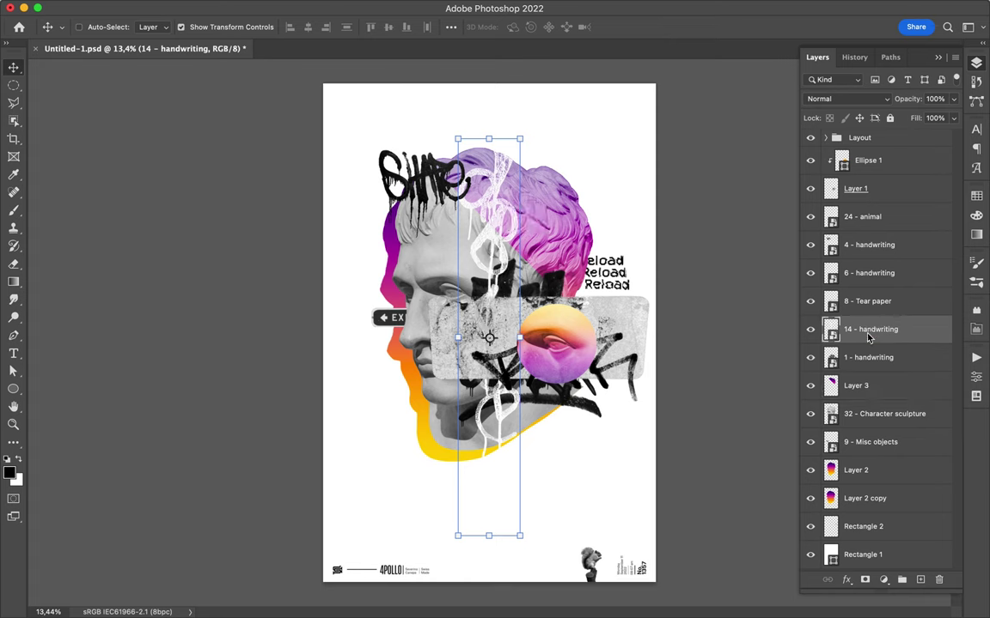
Add white 17 - handwriting drips, shrink to about 45%, and move them over the face.
left_click(415, 594)
left_click(763, 262)
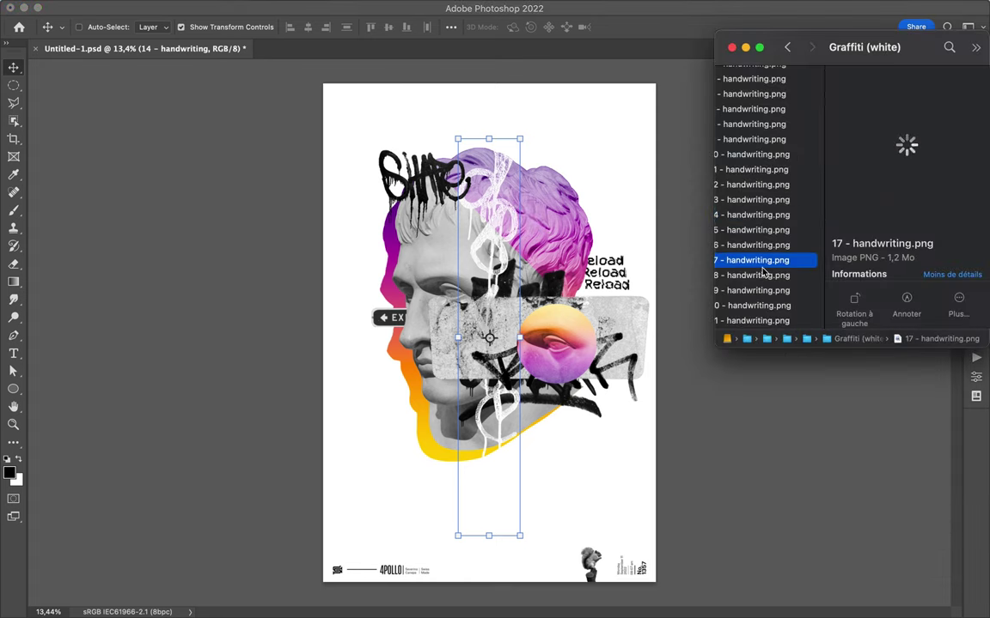
left_click_drag(547, 433, 547, 432)
mouse_move(325, 537)
left_mouse_down()
mouse_move(466, 331)
mouse_move(454, 361)
left_mouse_up()
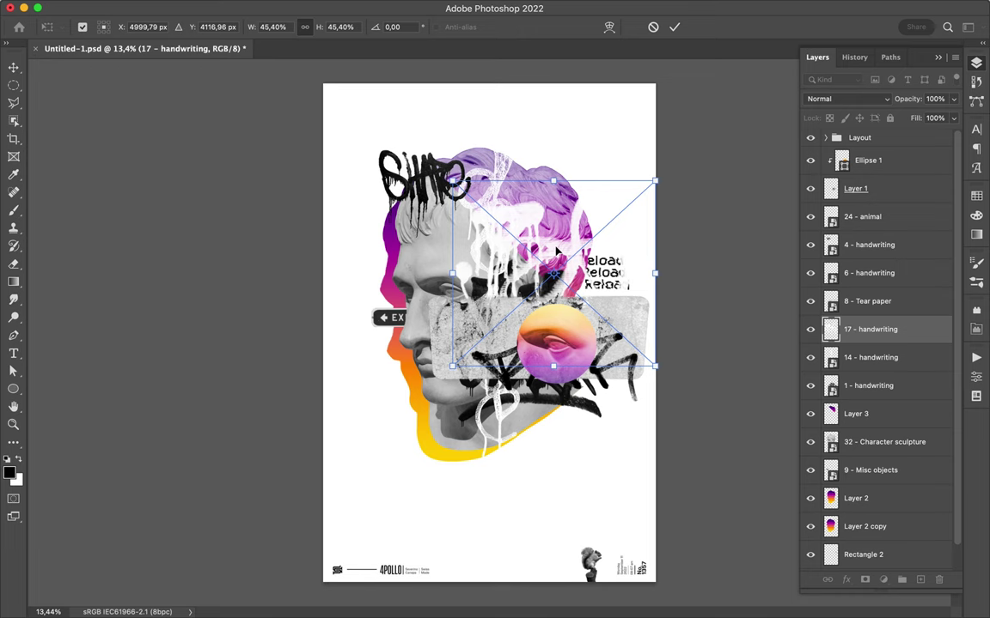
left_click_drag(458, 266, 537, 263)
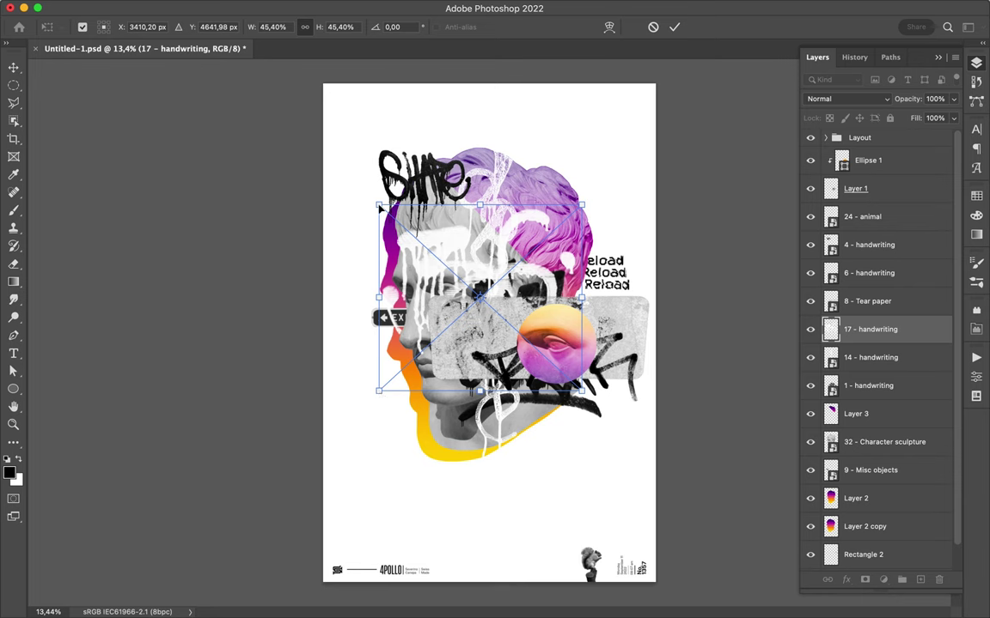
left_click_drag(396, 215, 414, 231)
Paste the pink drip graffiti as Layer 4 at ~44%, above 32 - Character sculpture, below the black tag.
key("Return")
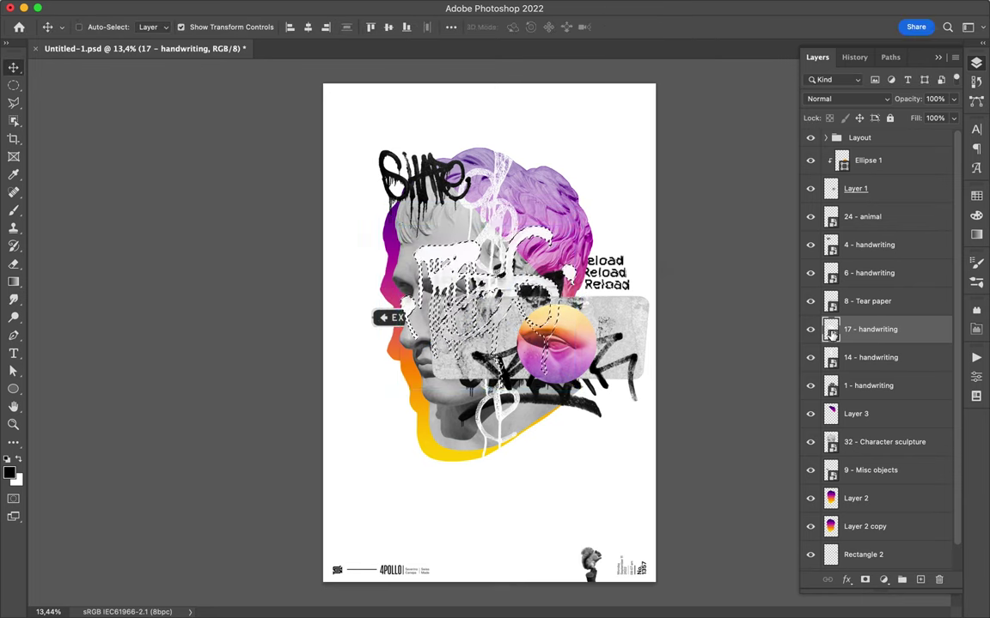
left_click(859, 498)
key("ctrl+v")
left_click_drag(494, 283, 553, 418)
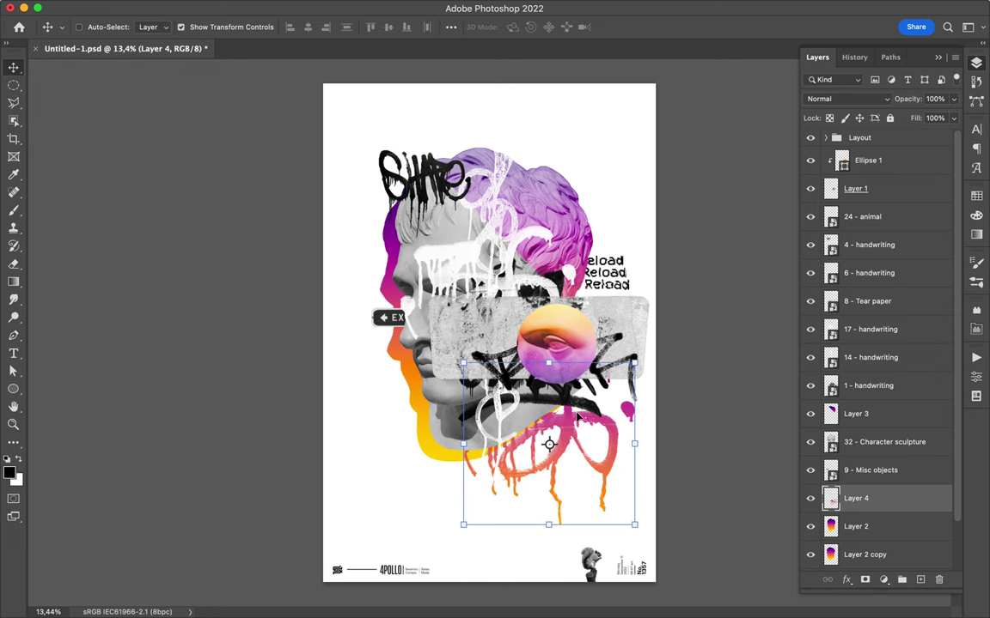
key("ctrl+t")
left_click_drag(634, 362, 584, 409)
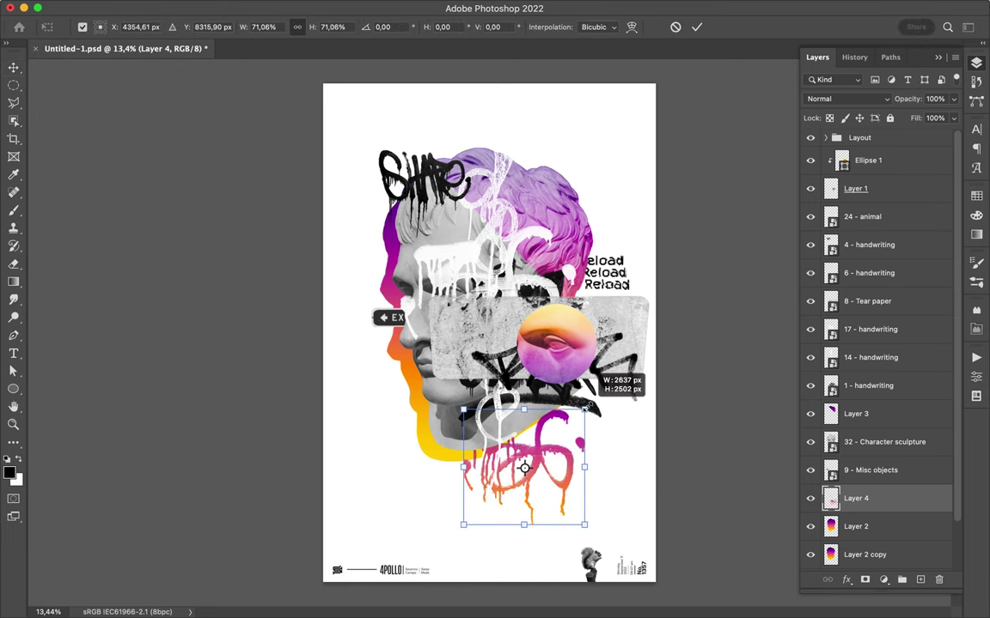
key("Return")
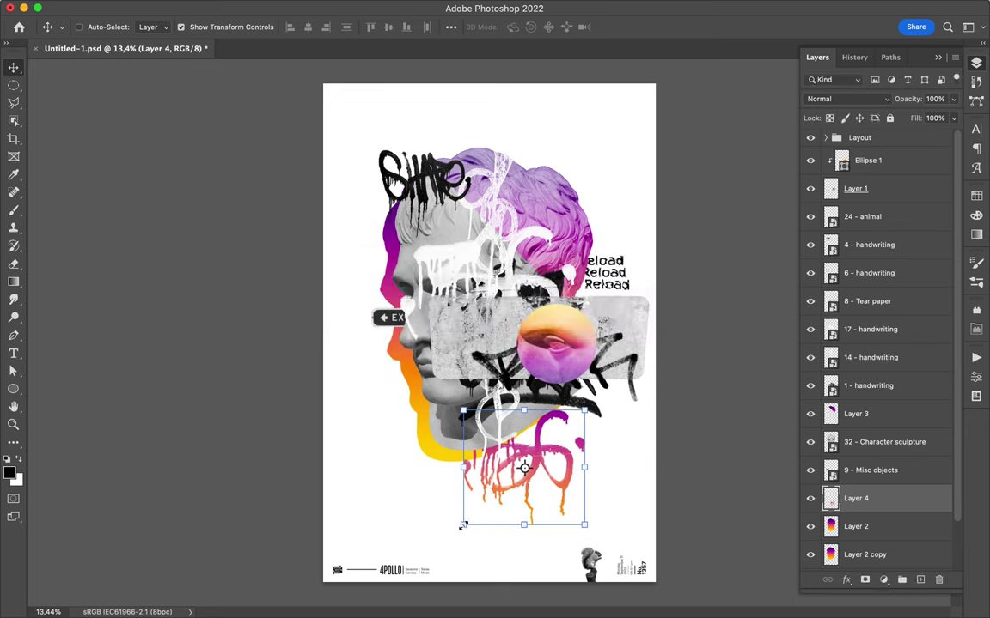
left_click_drag(463, 524, 516, 456)
left_click_drag(859, 498, 856, 428)
left_click_drag(554, 438, 576, 438)
Place the 13.png smiley sticker from the Spray paint folder beside the Reload text.
left_click(380, 595)
scroll(752, 236, "left", 5)
scroll(753, 236, "left", 3)
scroll(859, 193, "left", 5)
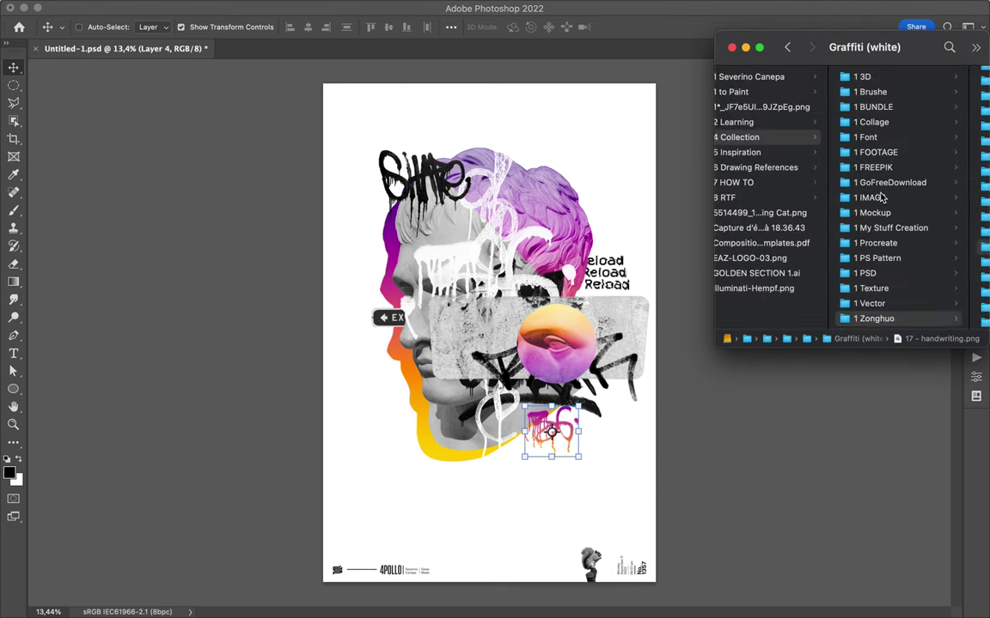
scroll(773, 146, "left", 5)
left_click(756, 122)
left_click(907, 137)
left_click(743, 122)
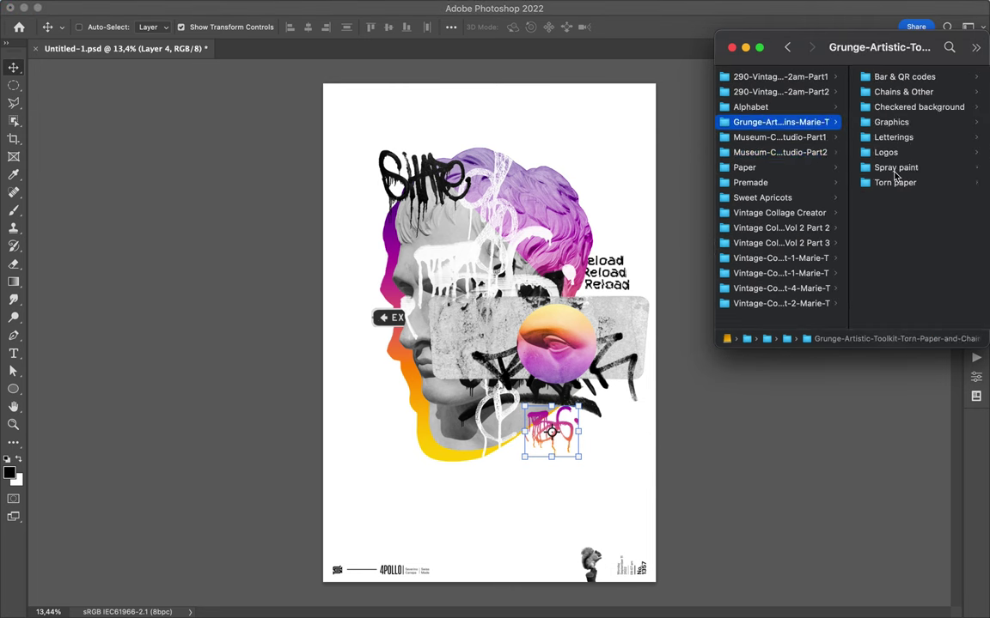
left_click(889, 168)
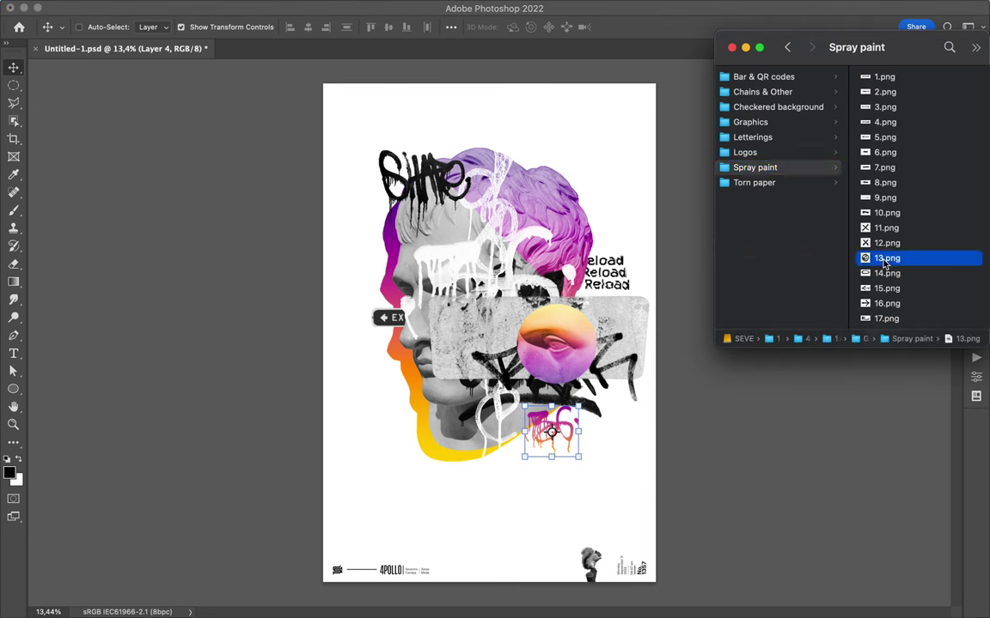
mouse_move(885, 259)
left_mouse_down()
mouse_move(549, 219)
mouse_move(549, 241)
left_mouse_up()
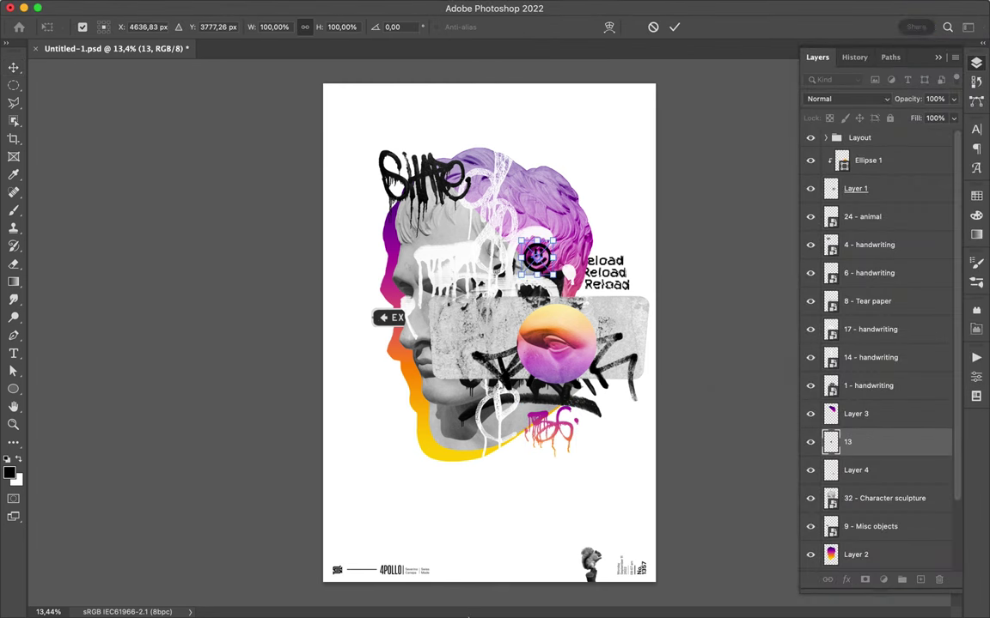
key("Return")
Place the black 17.png arrow at the head's lower left and add empty Layer 5 on top.
scroll(736, 276, "down", 3)
left_click(735, 315)
left_click(724, 300)
left_click(724, 285)
left_click(725, 270)
mouse_move(724, 269)
left_mouse_down()
mouse_move(458, 421)
mouse_move(439, 299)
mouse_move(381, 415)
mouse_move(401, 388)
mouse_move(421, 433)
left_mouse_up()
key("Return")
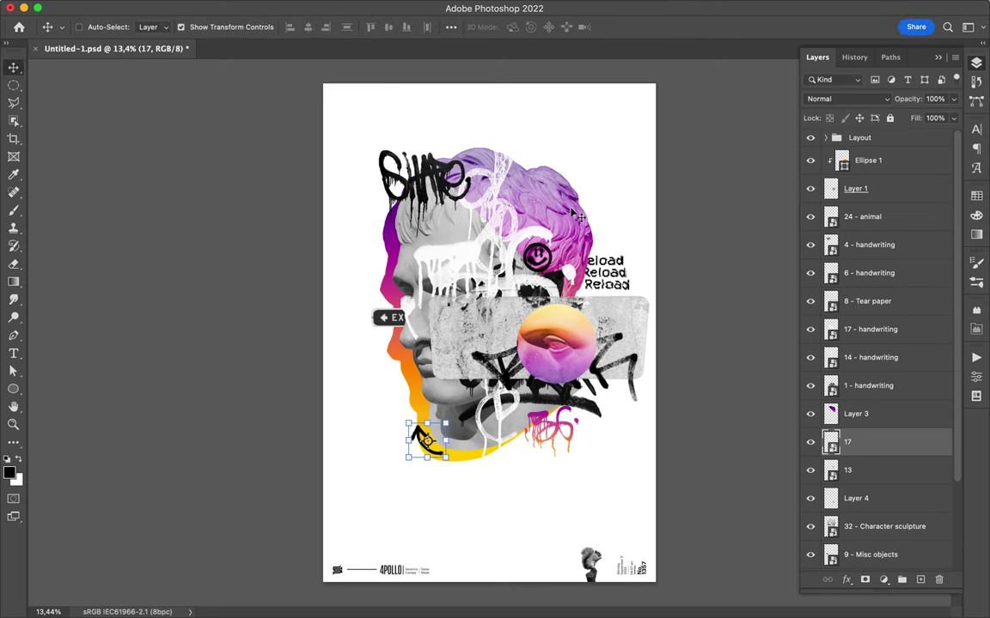
left_click(920, 580)
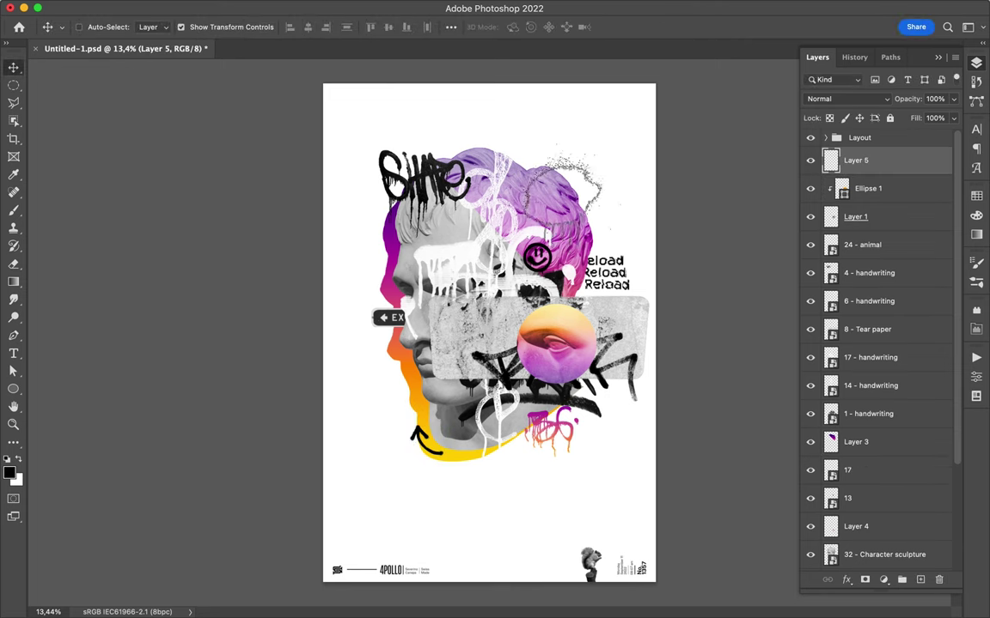
Brush white spray strokes on Layer 5 over the hair, then enable Move with Auto-Select.
key("b")
key("x")
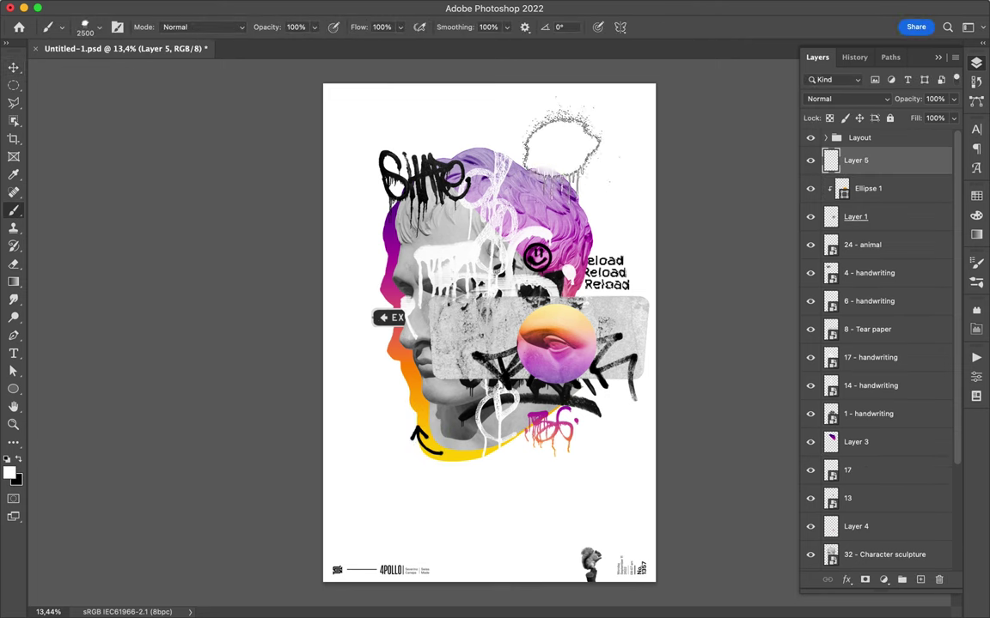
scroll(876, 343, "down", 5)
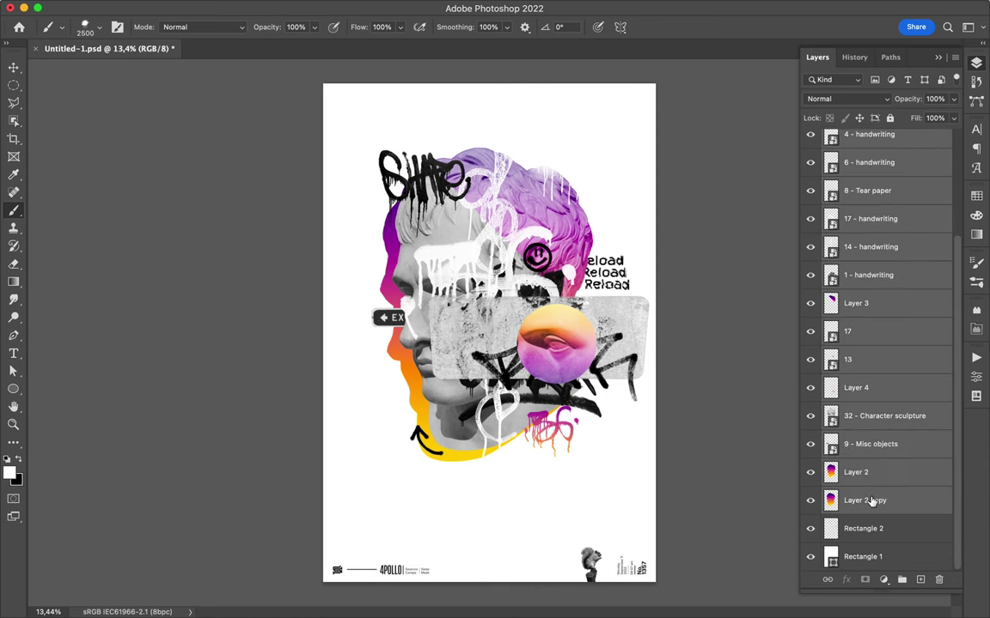
key("v")
key("v")
key("super")
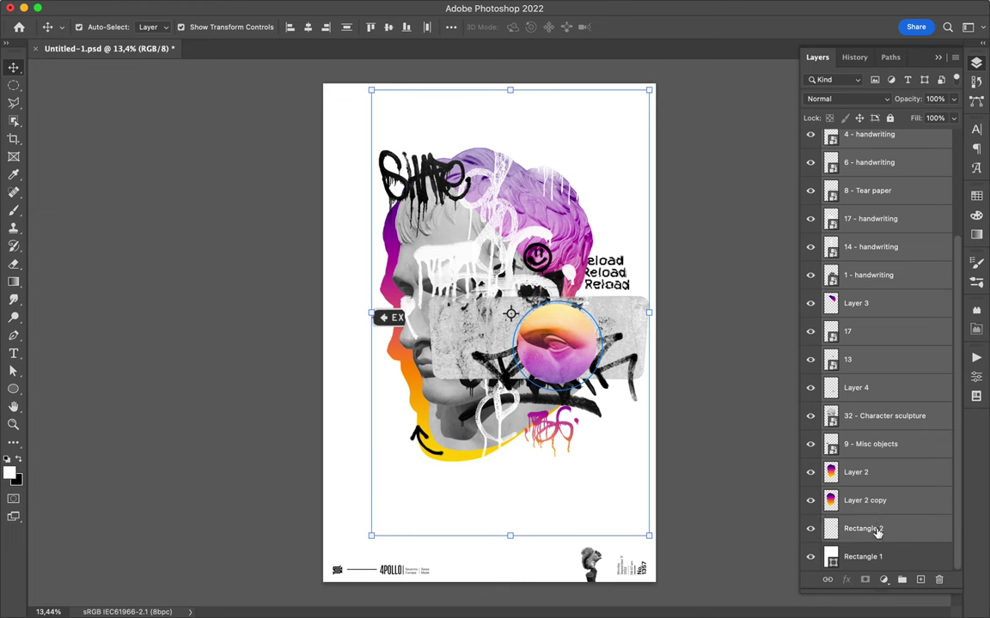
left_click_drag(580, 269, 577, 275)
left_click(697, 8)
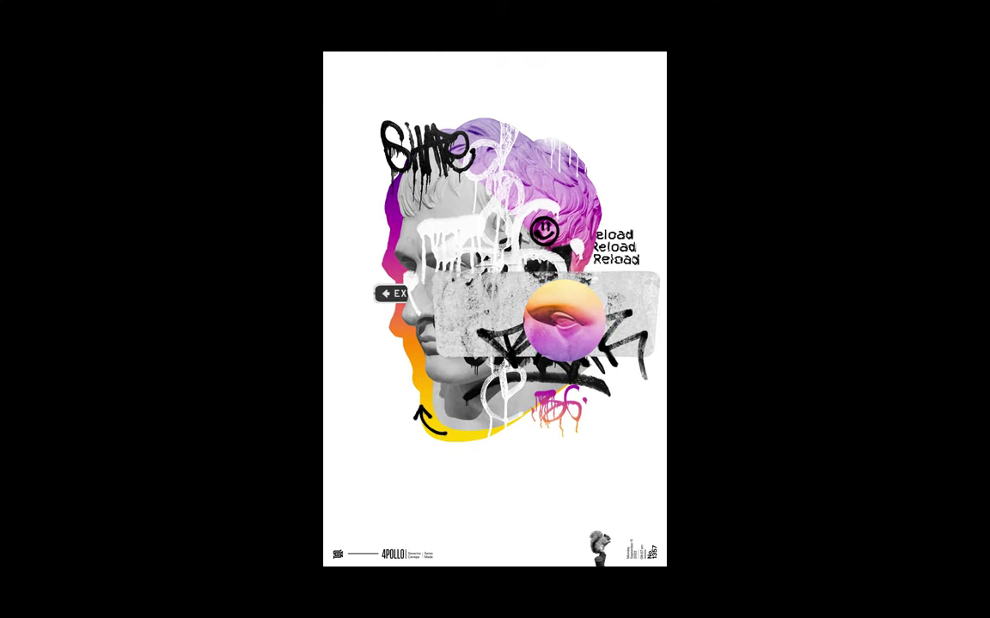